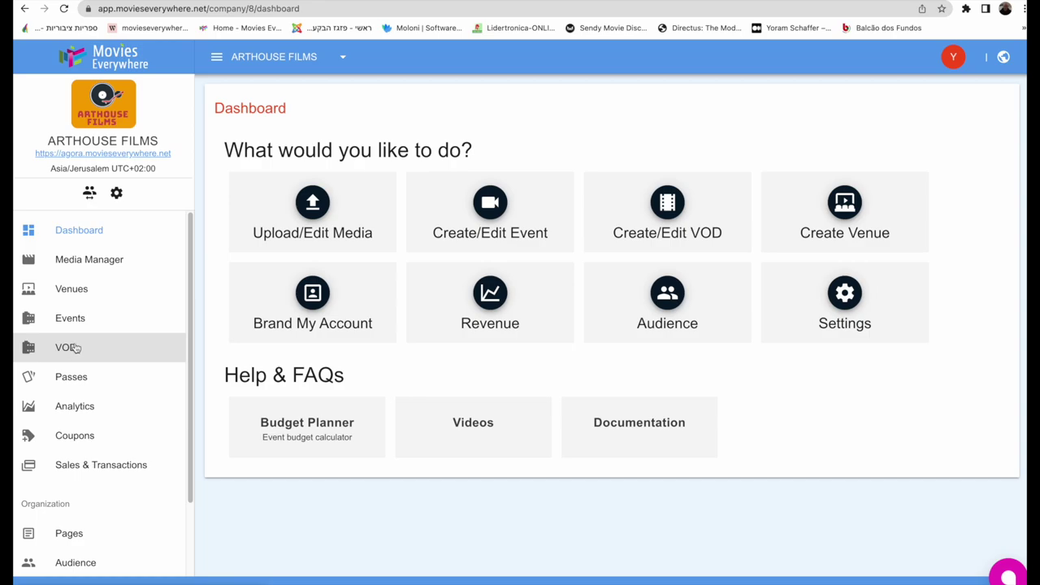
Step: Open the Media Manager and look through the listing of films
click(104, 265)
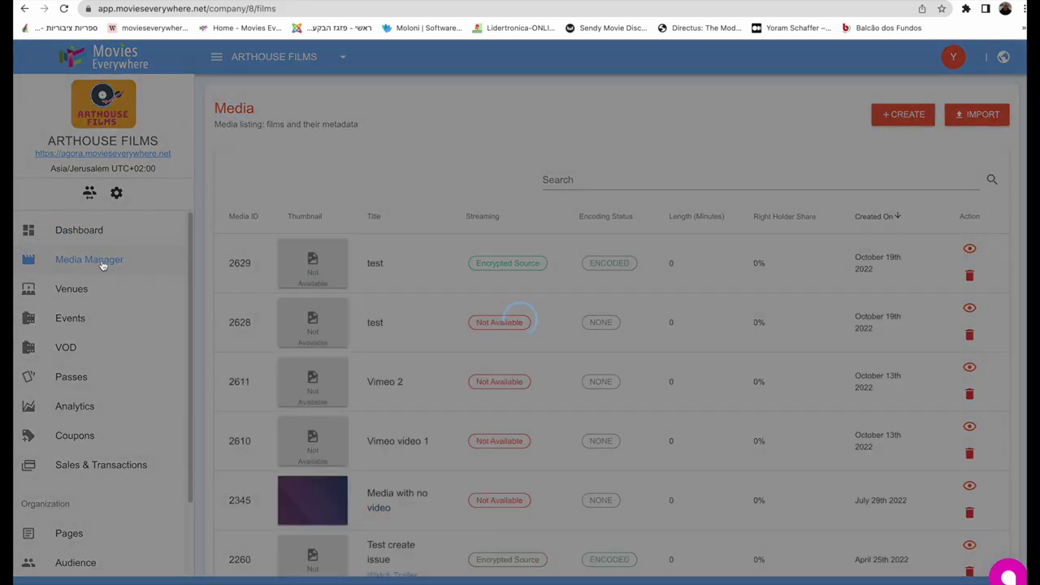
scroll(580, 284, down, 5)
scroll(582, 286, up, 5)
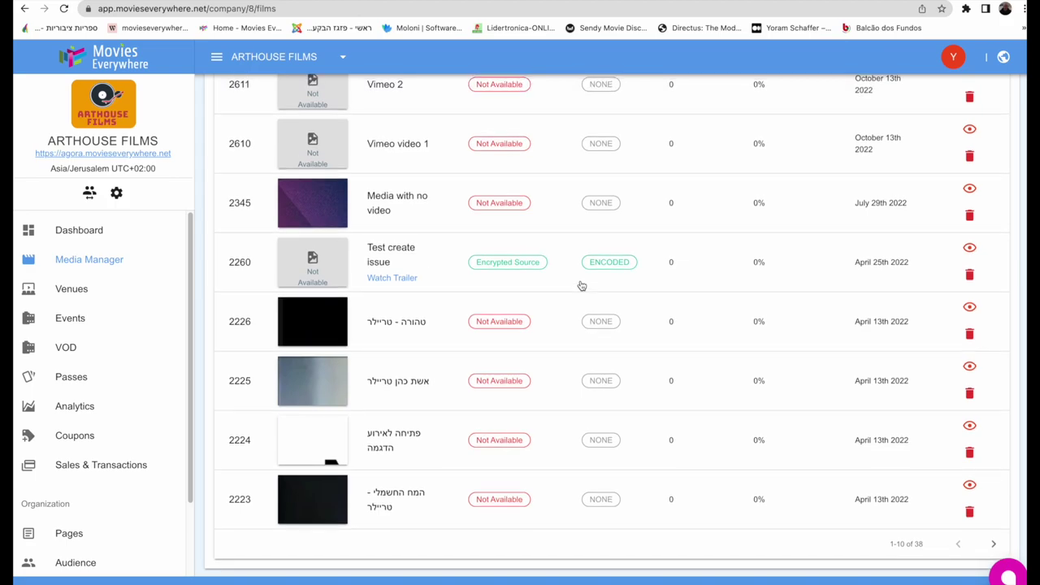
scroll(582, 286, down, 5)
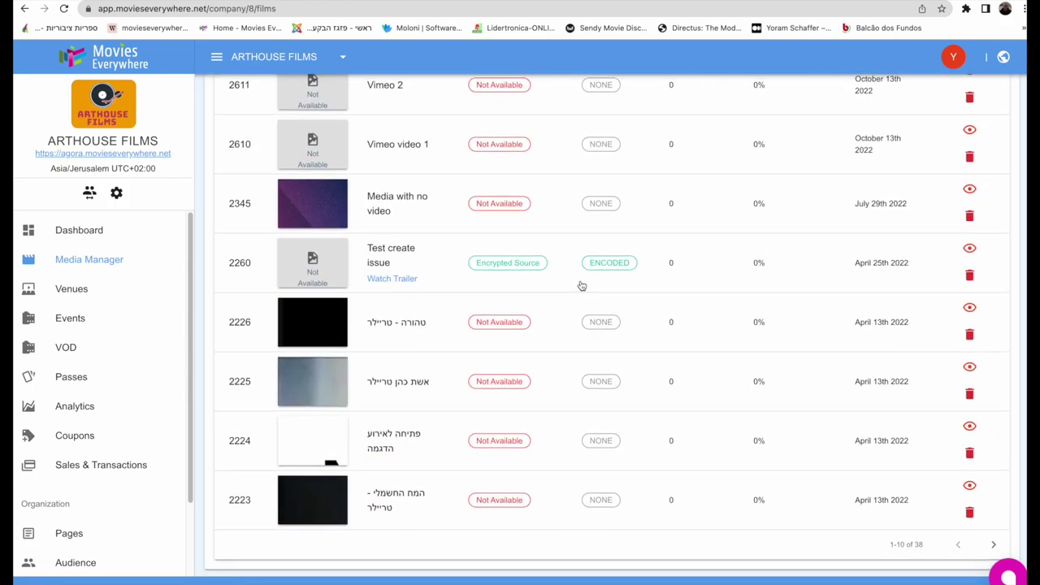
scroll(581, 286, up, 5)
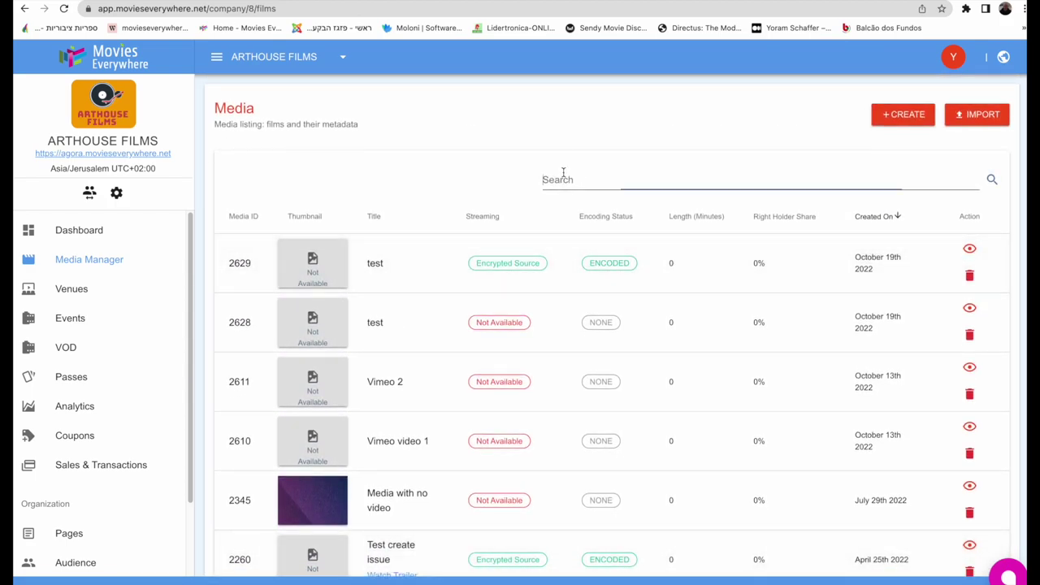
Step: Search the media listing for "three" and open the film Three Hundredths of a Second
click(563, 172)
text(three)
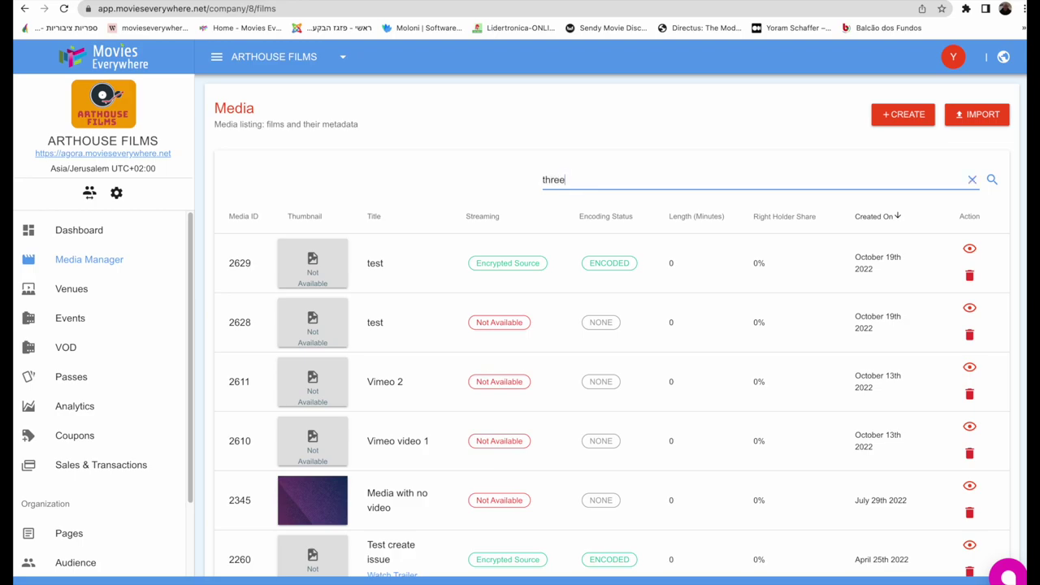
click(481, 169)
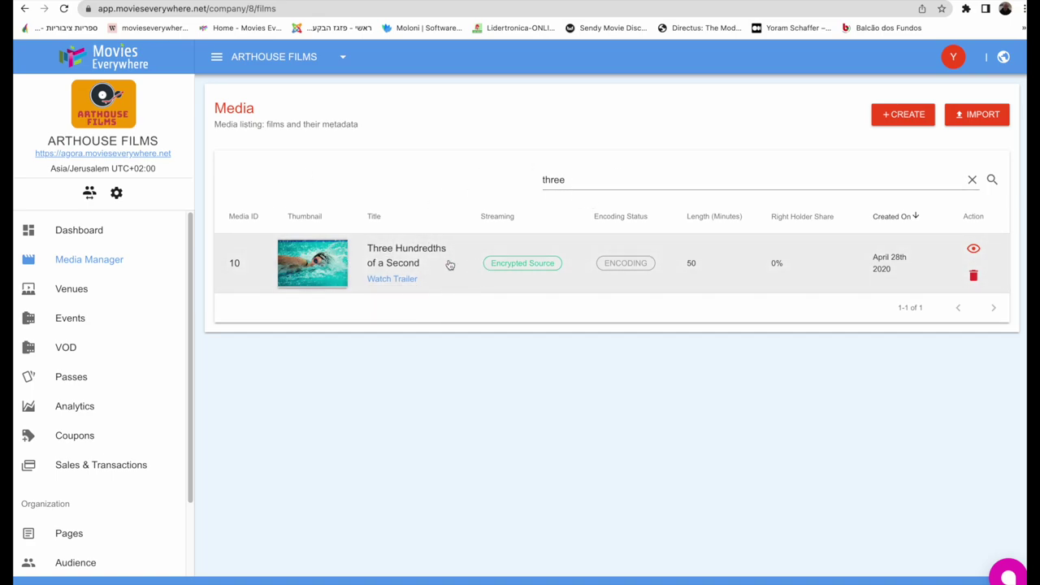
click(418, 258)
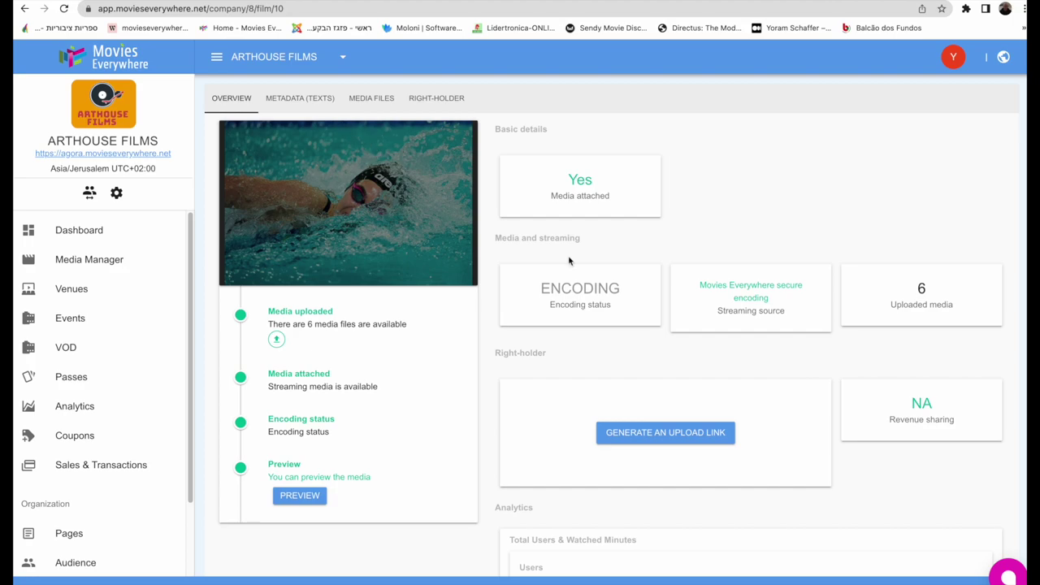
Step: Open the film's media files and preview its current thumbnail at larger size, closing the preview when done
click(384, 102)
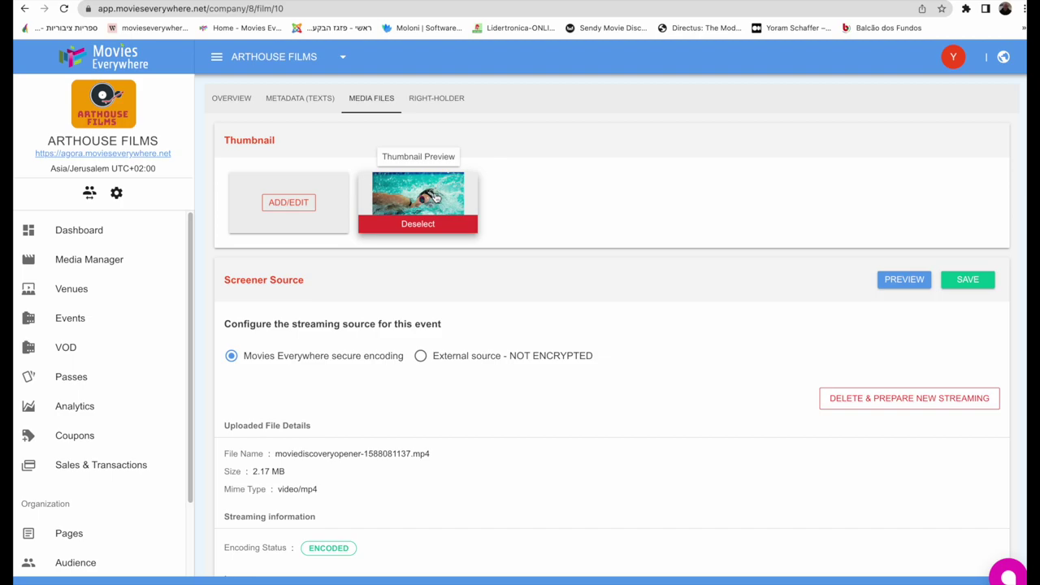
click(435, 197)
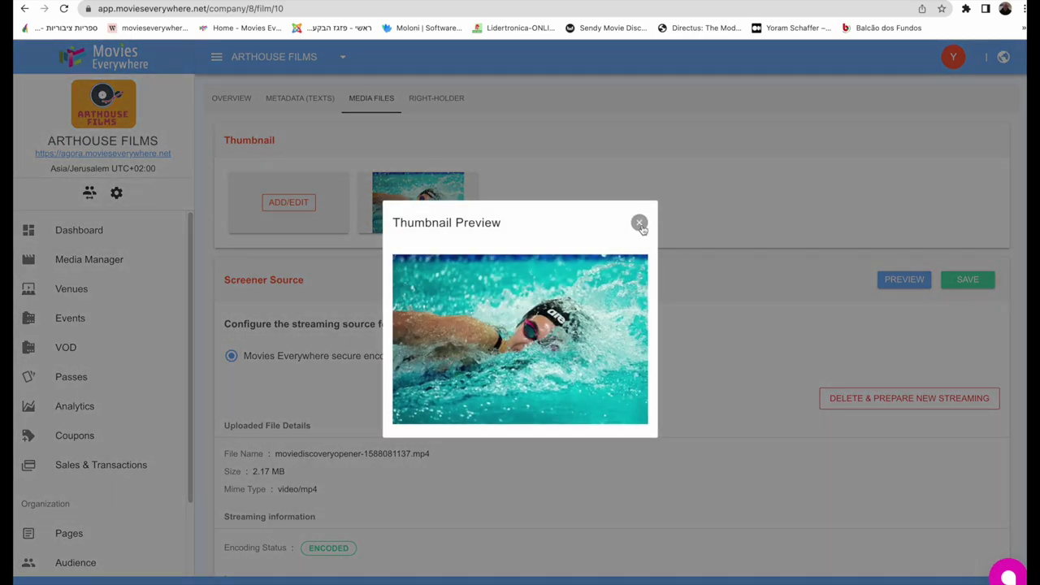
click(641, 224)
Step: Examine the screener source details and the screener file uploader, closing both dialogs without uploading anything
scroll(406, 331, down, 5)
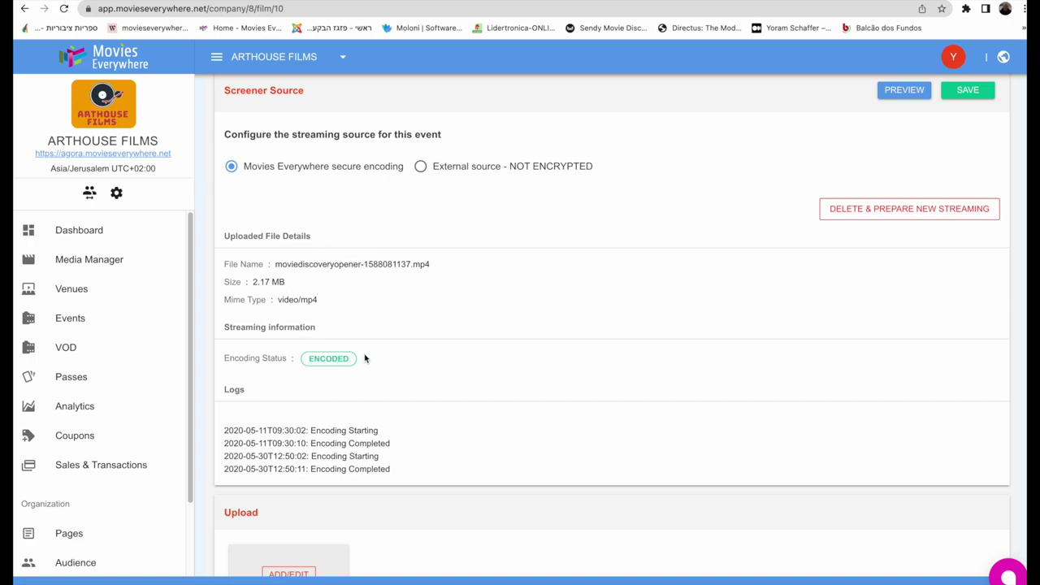
scroll(365, 358, down, 3)
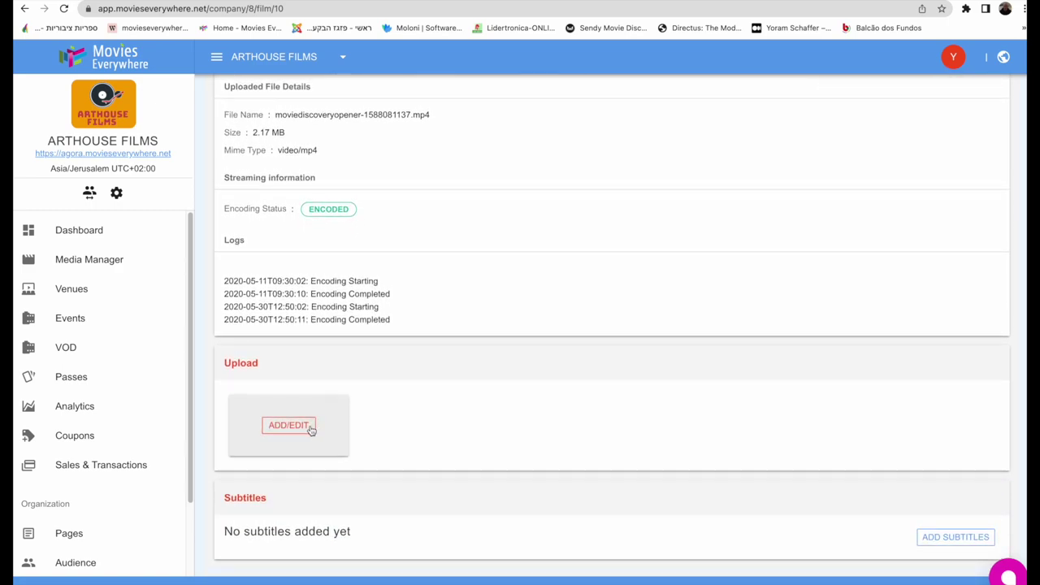
click(311, 428)
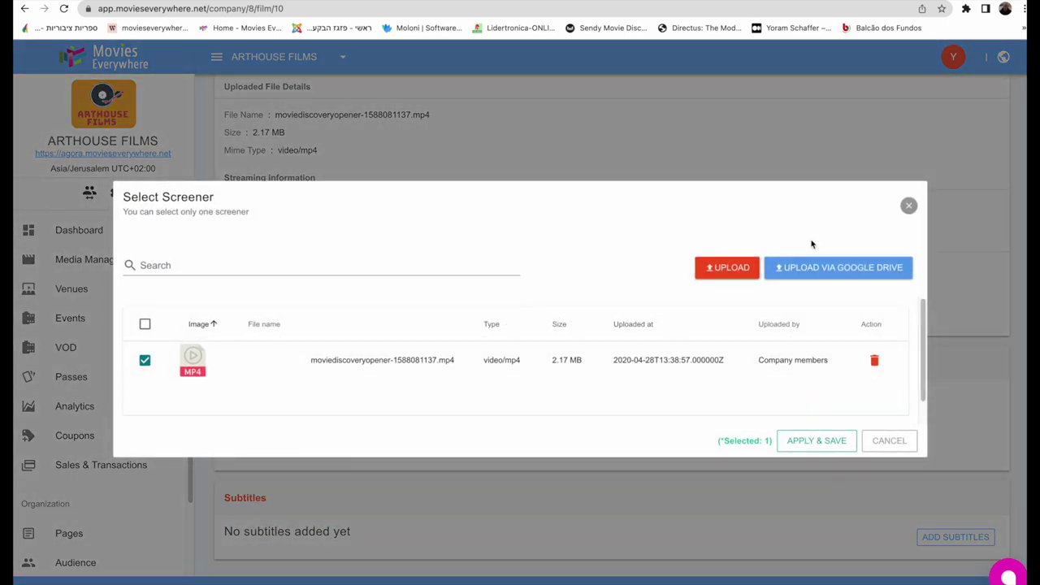
click(727, 268)
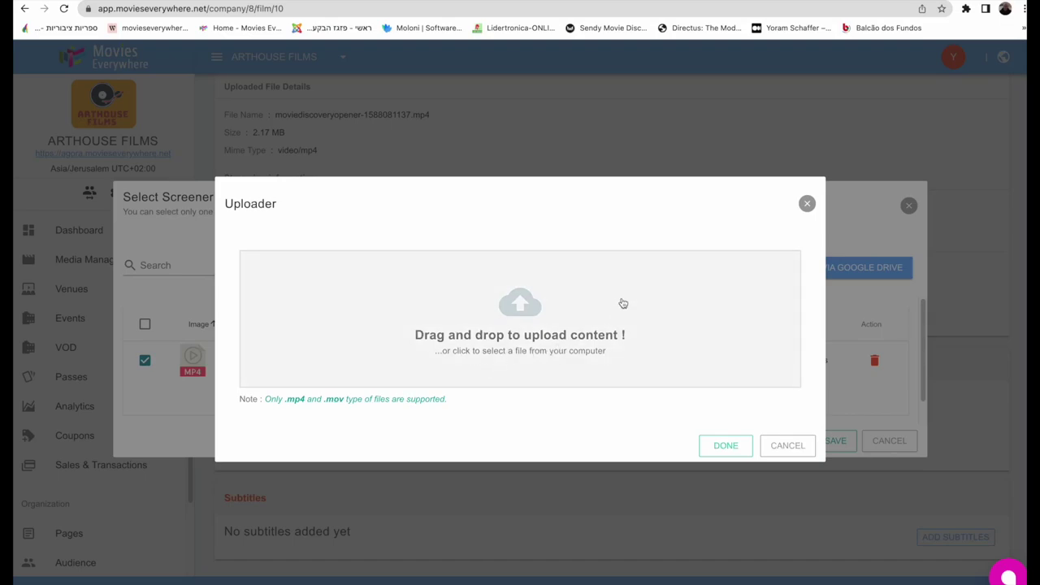
click(807, 204)
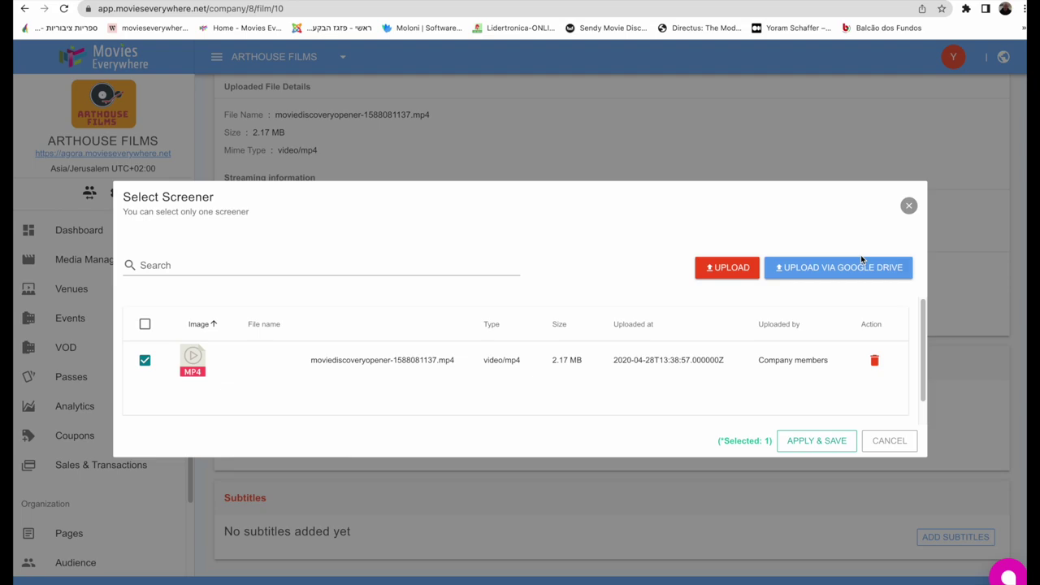
click(905, 208)
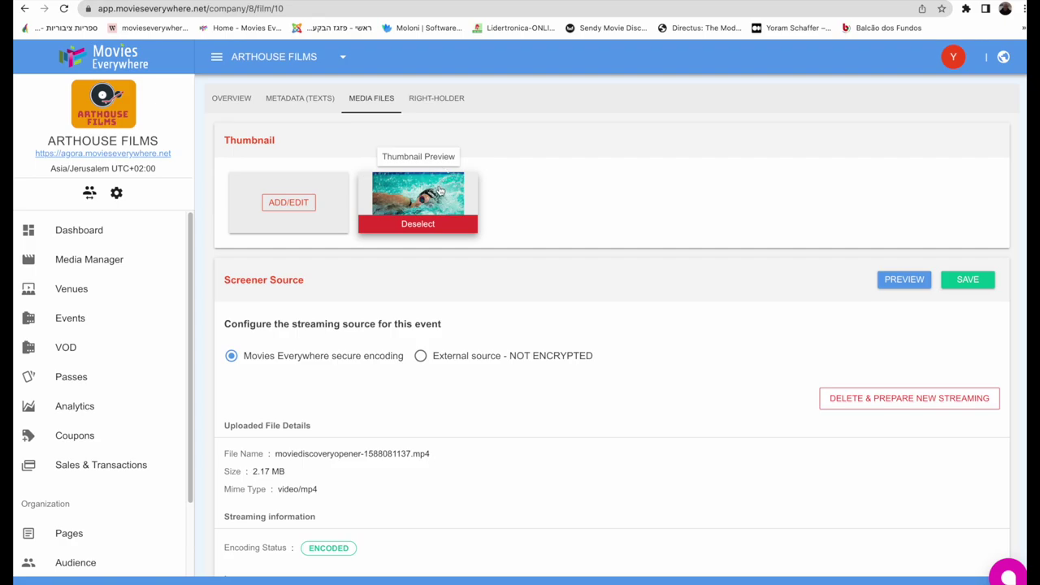
Step: Preview the thumbnail and check the image uploader's size and proportion requirements, leaving the thumbnail selection without changes
click(439, 189)
click(639, 223)
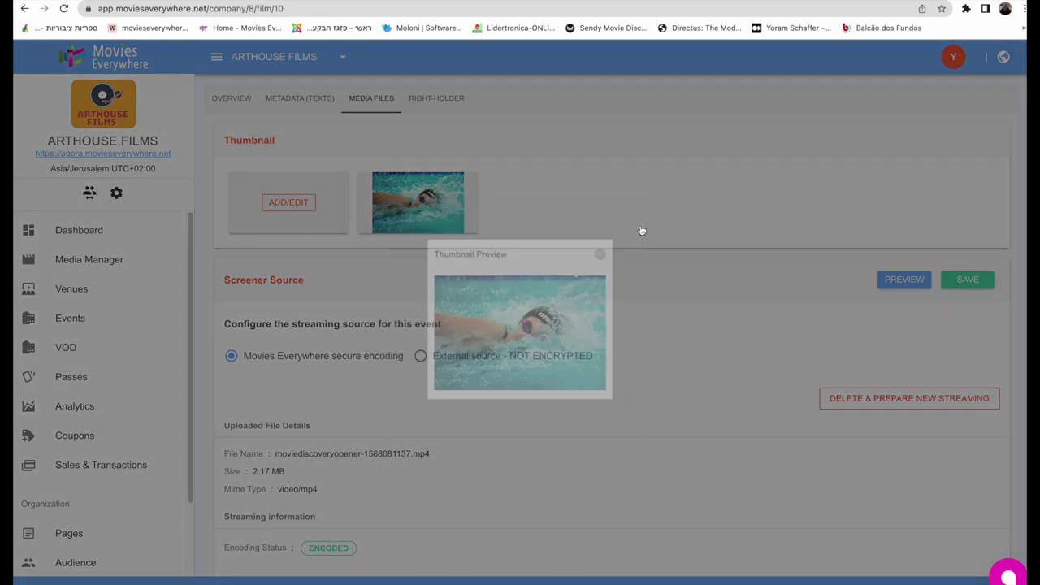
click(289, 202)
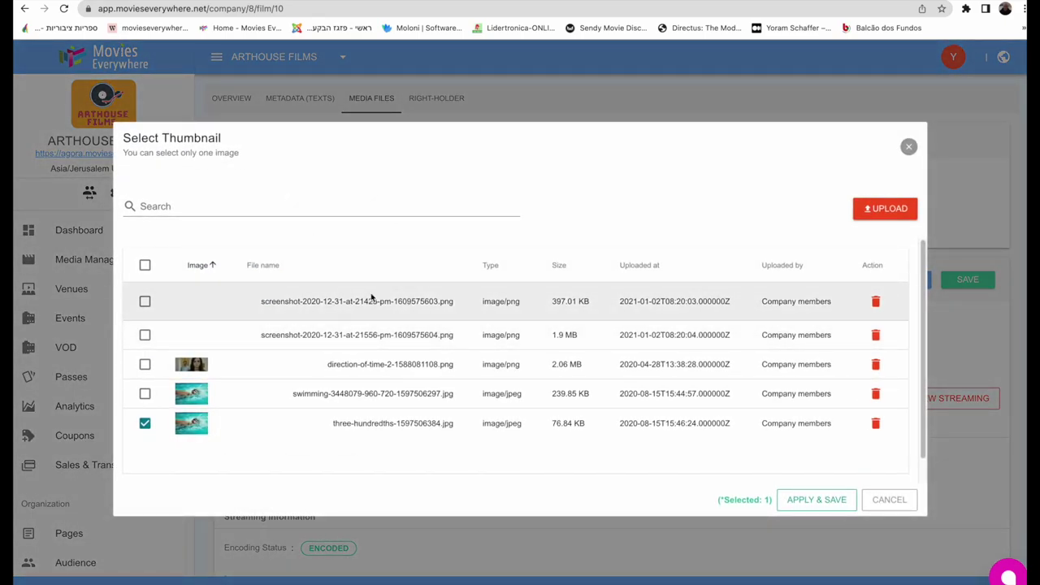
click(892, 204)
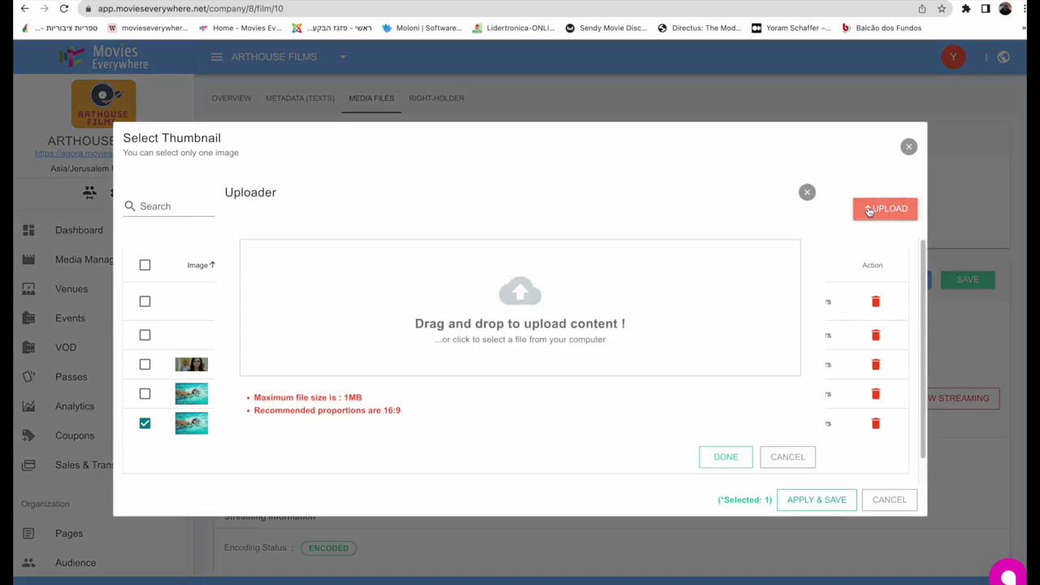
drag(255, 397, 365, 403)
click(379, 396)
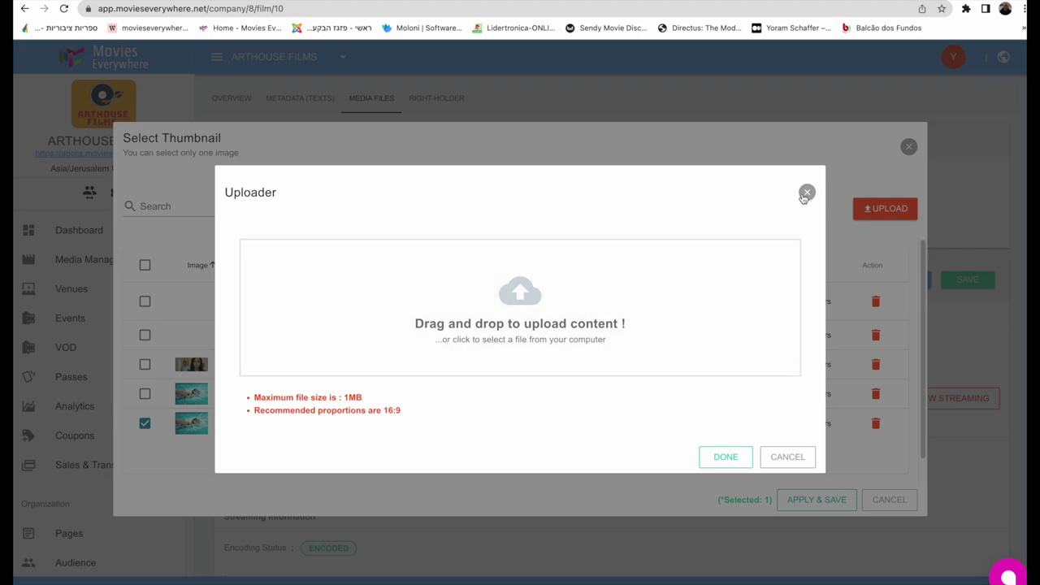
click(806, 193)
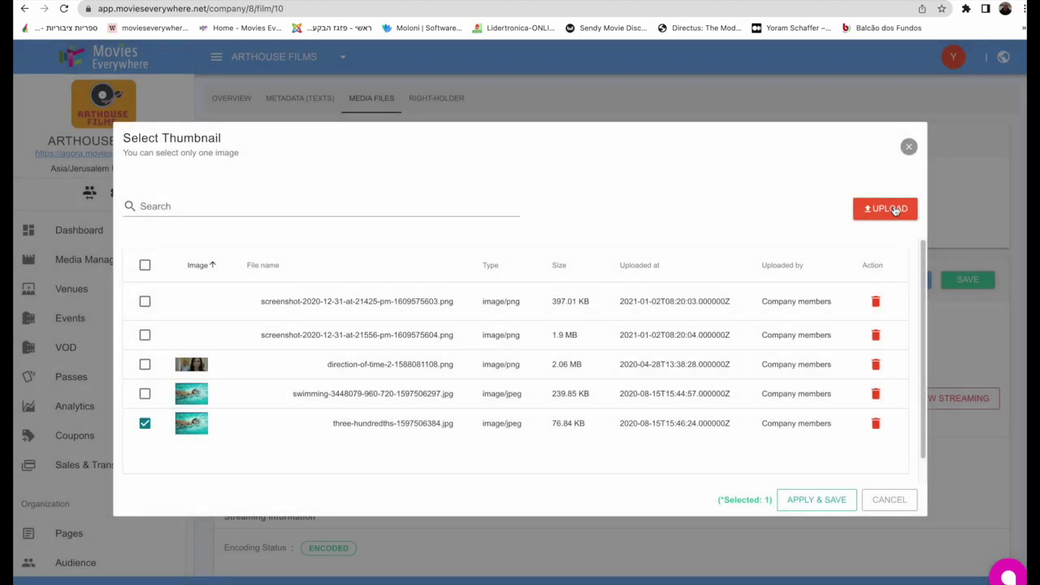
click(909, 147)
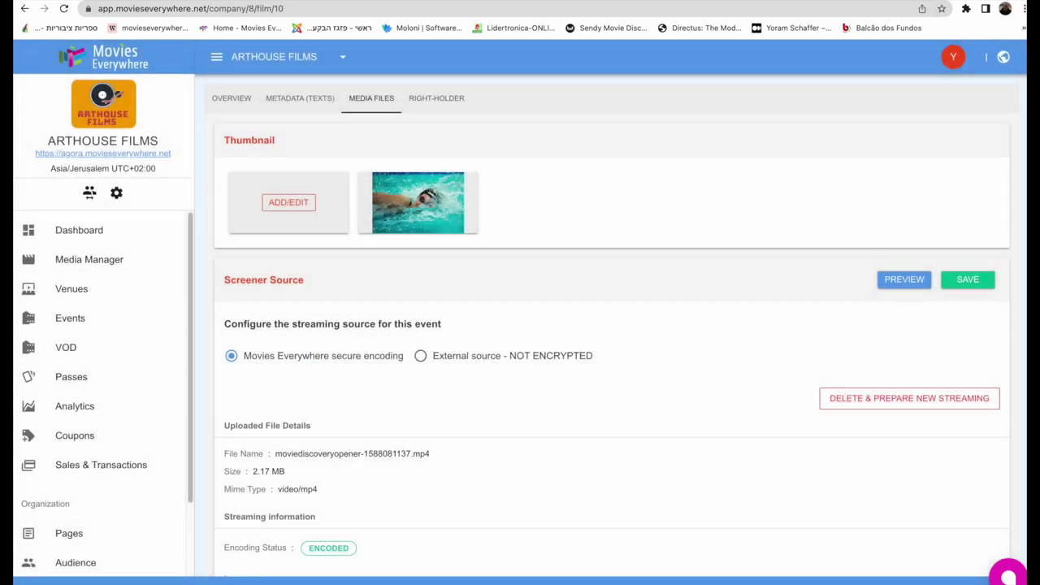
Step: Switch to the public A Second VOD page and look at how the thumbnail and film details are presented
click(909, 10)
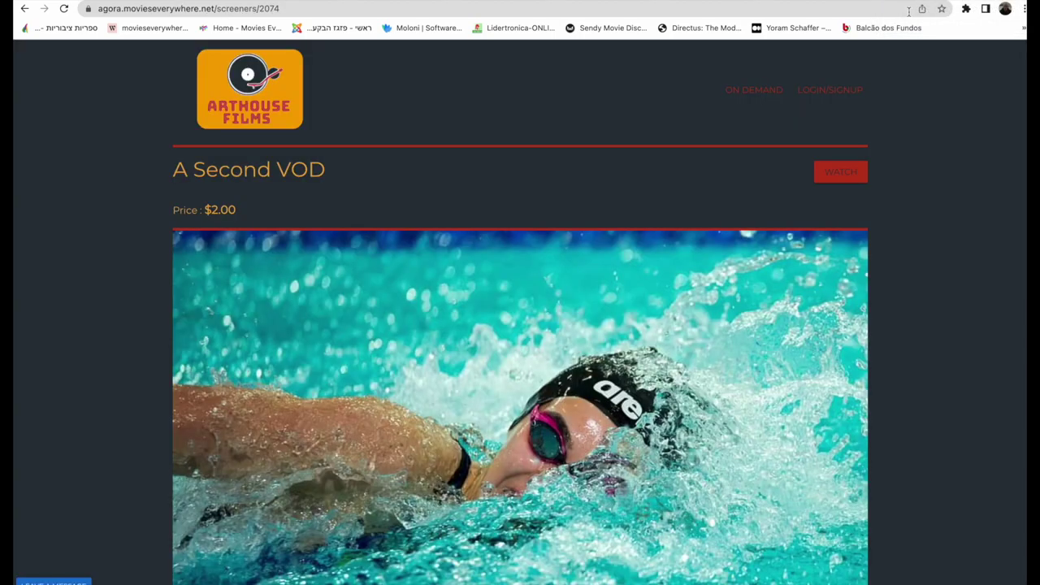
scroll(556, 422, down, 6)
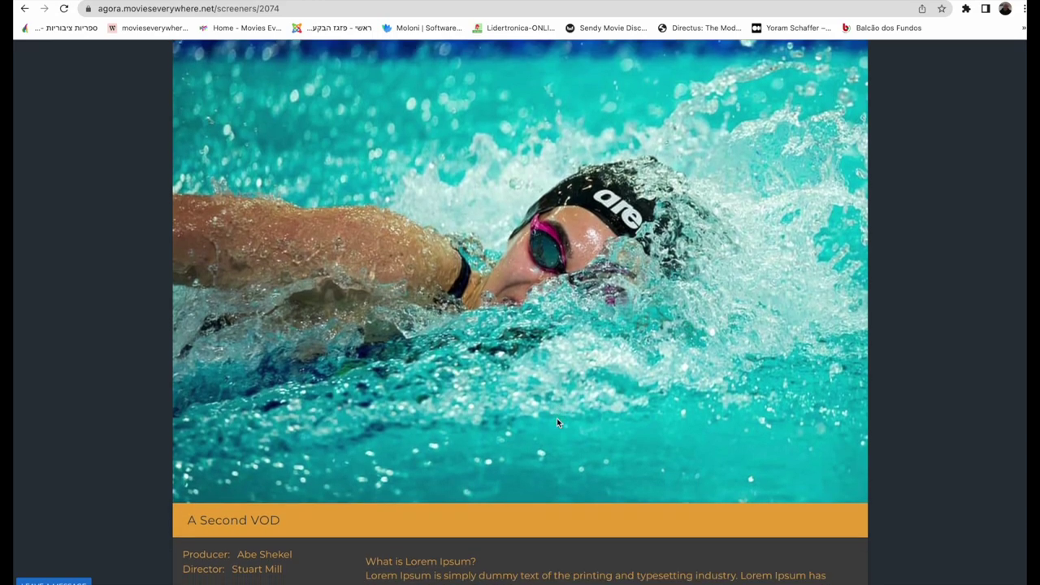
scroll(557, 423, up, 3)
scroll(556, 423, down, 1)
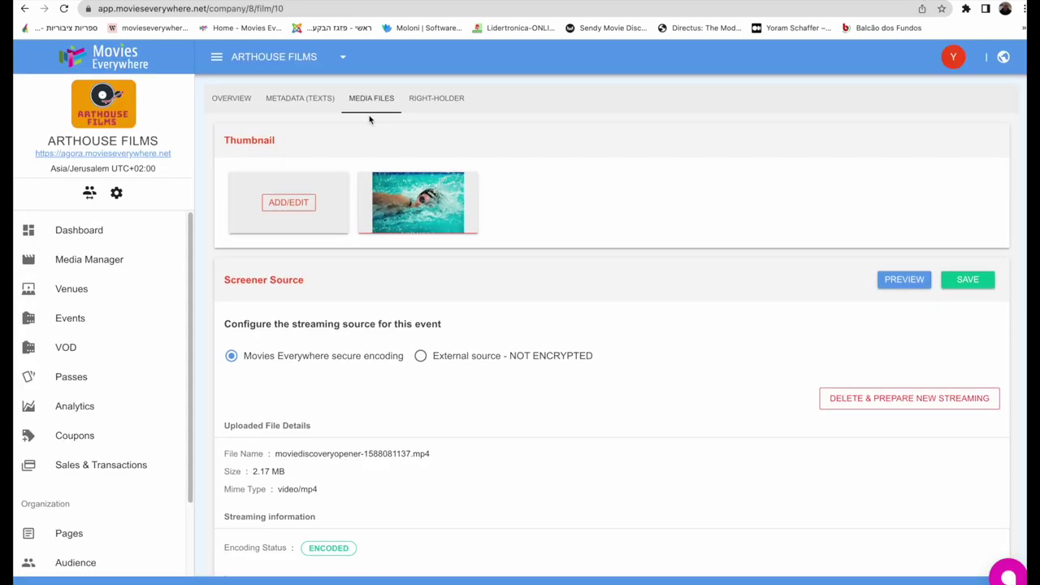
Step: Return to the Media Manager on the admin site, search for "three" and reopen Three Hundredths of a Second
click(91, 267)
click(564, 178)
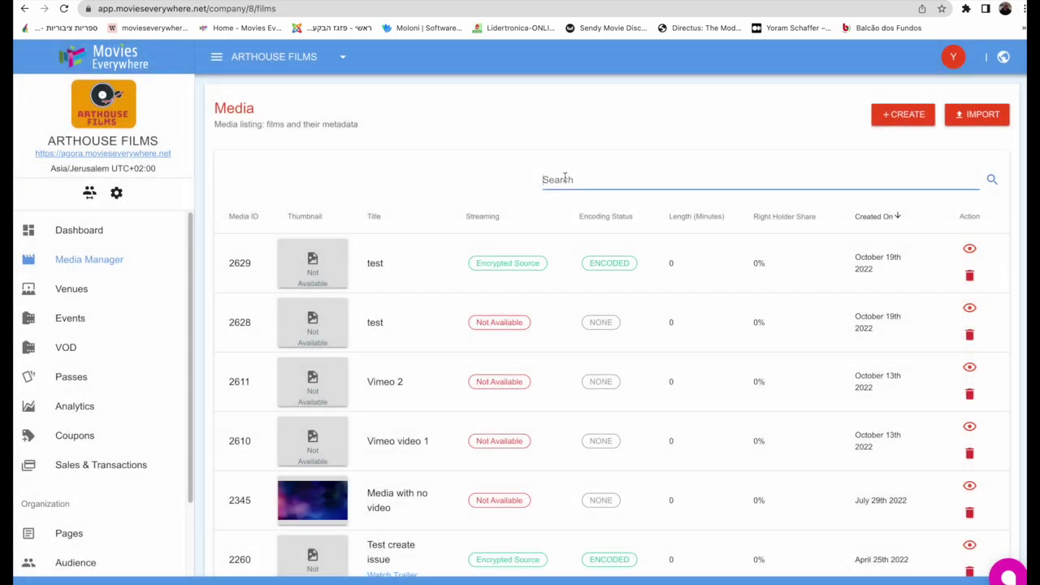
text(three)
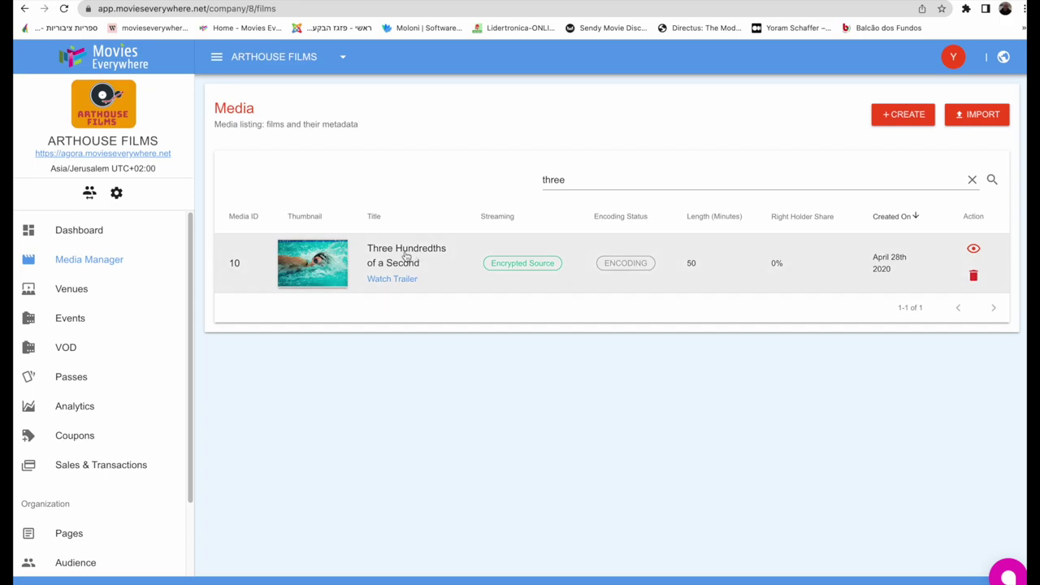
click(405, 255)
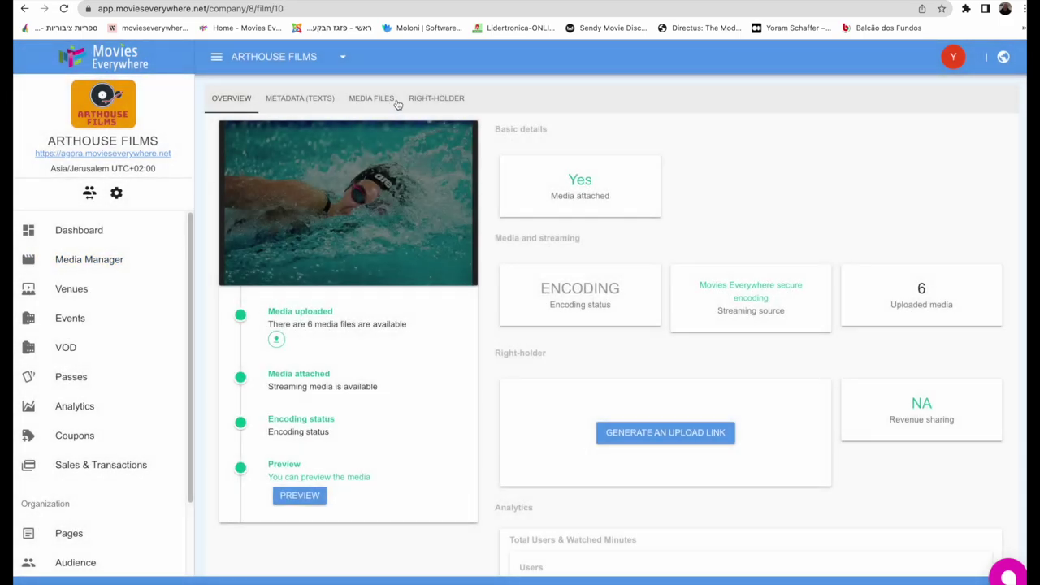
Step: Review the film's media files, including the thumbnail, screener source, encoding status and upload section
click(390, 101)
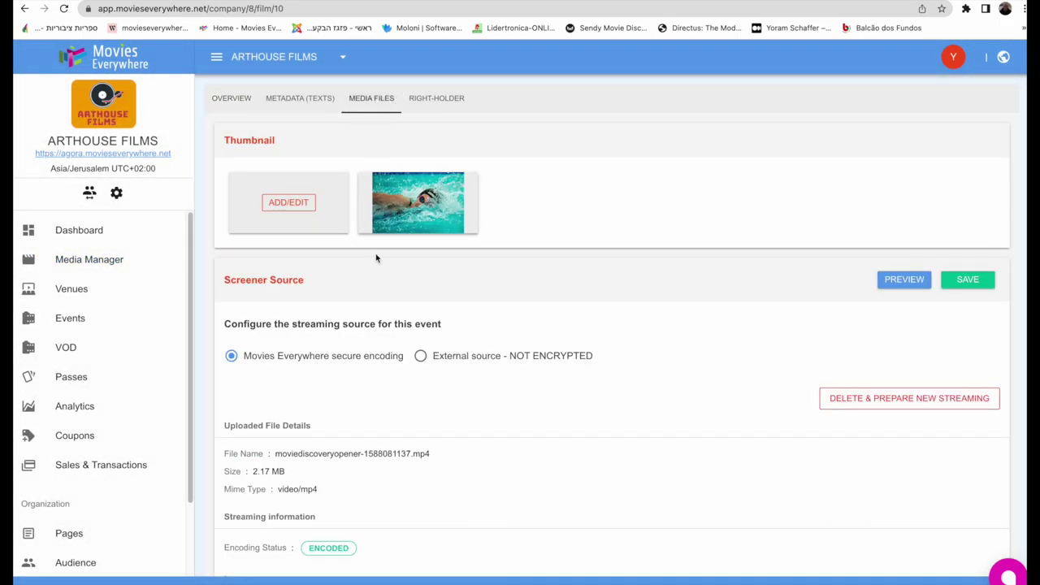
mouse_move(411, 218)
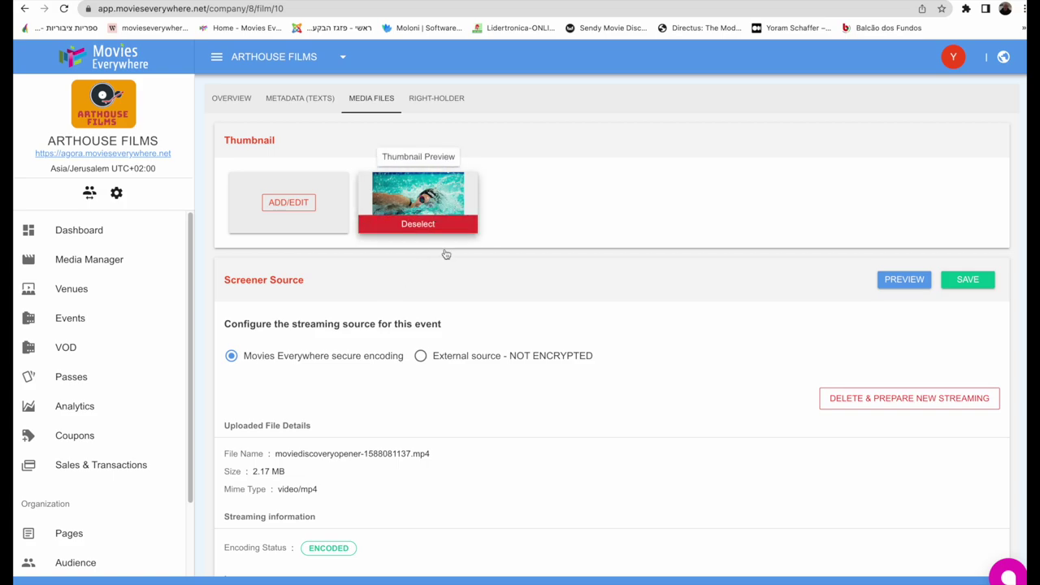
scroll(431, 353, down, 5)
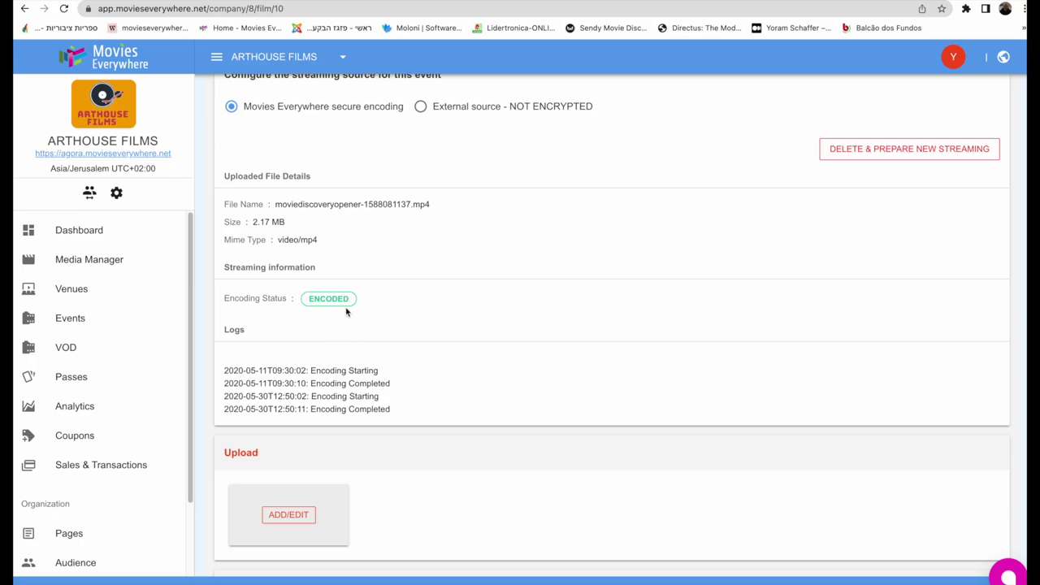
scroll(346, 311, up, 4)
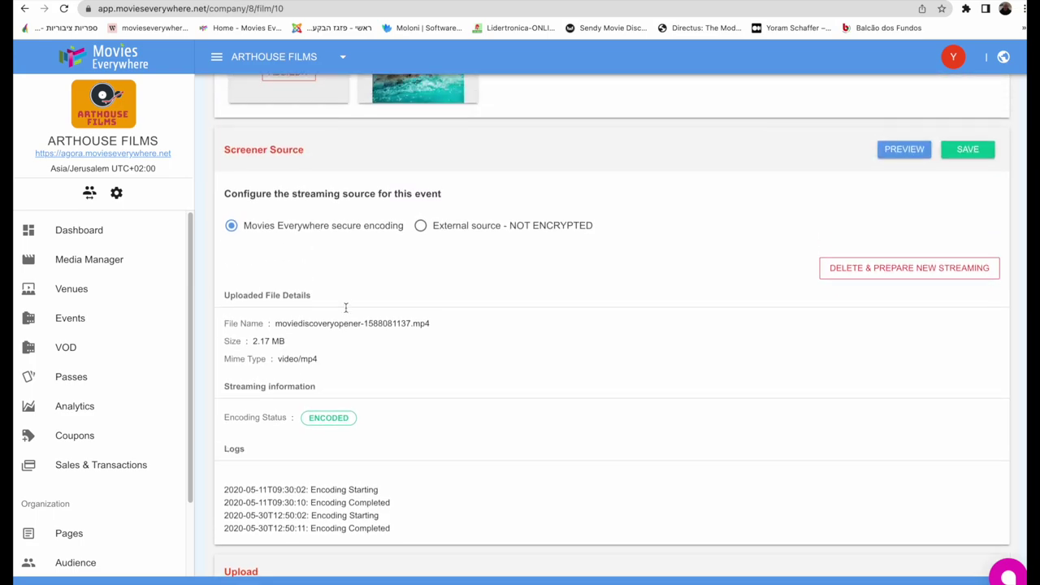
scroll(346, 311, up, 2)
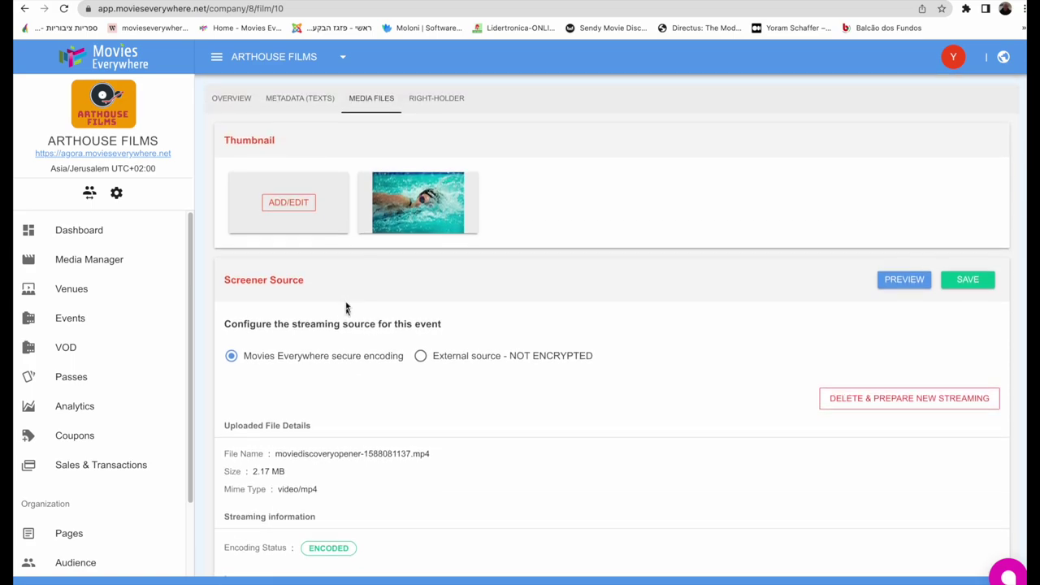
Step: Open the film's text metadata and examine the title, duration, credits, trailer and synopsis fields
click(315, 109)
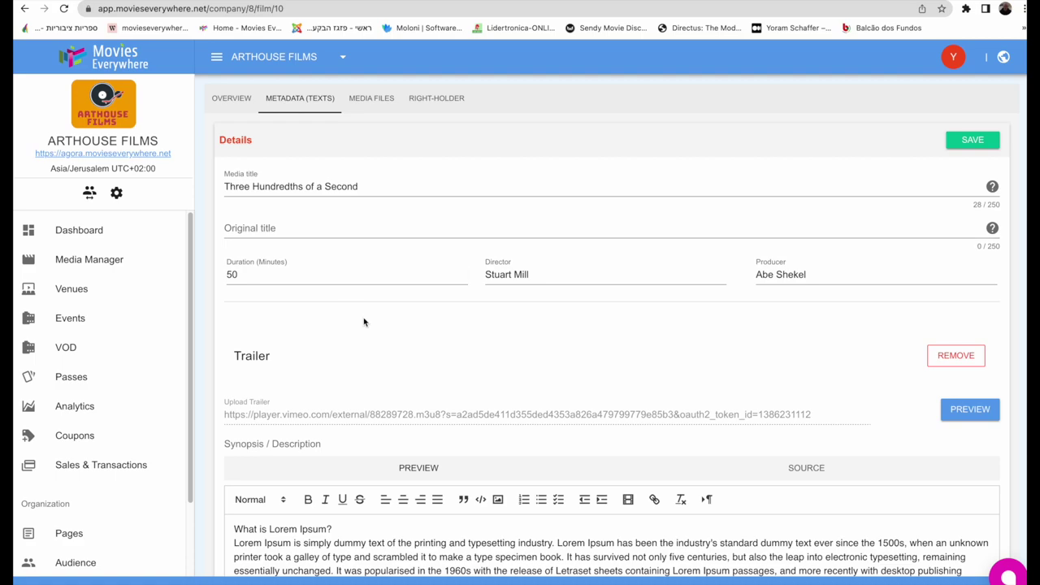
scroll(364, 321, down, 1)
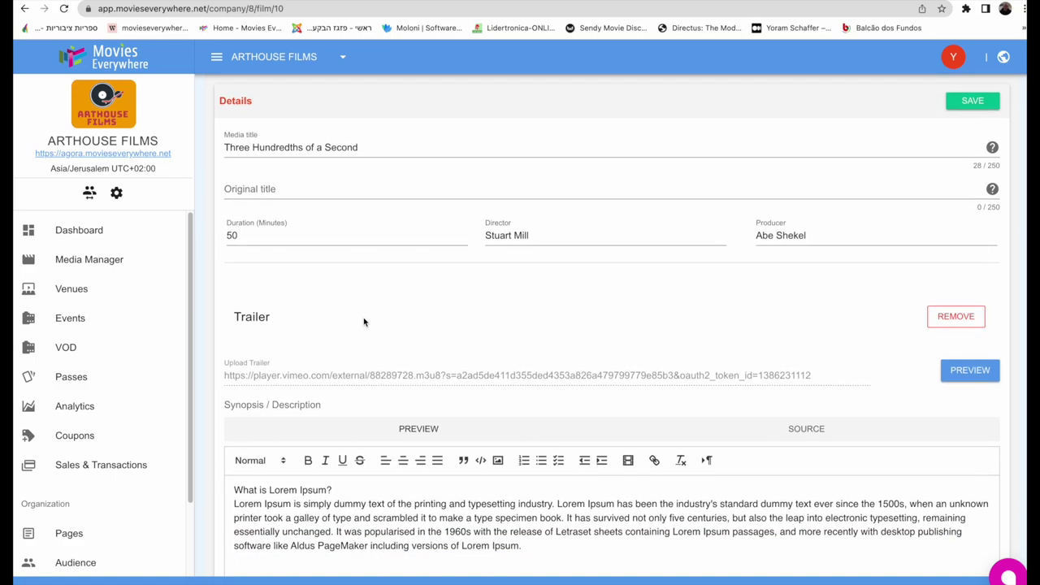
scroll(364, 321, up, 1)
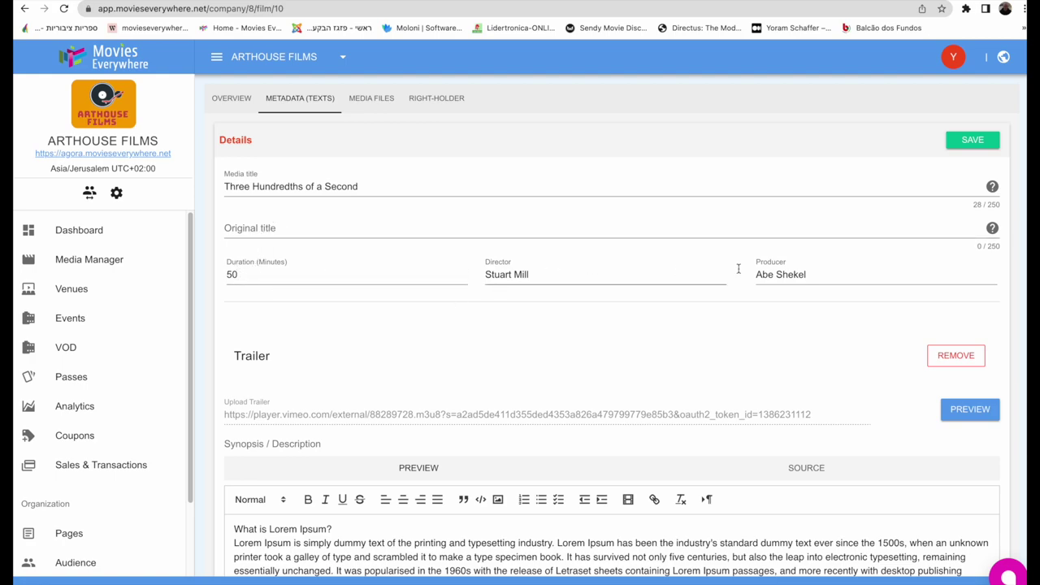
Step: Examine the synopsis editor's video embedding and image insertion options without adding any media
scroll(852, 320, down, 5)
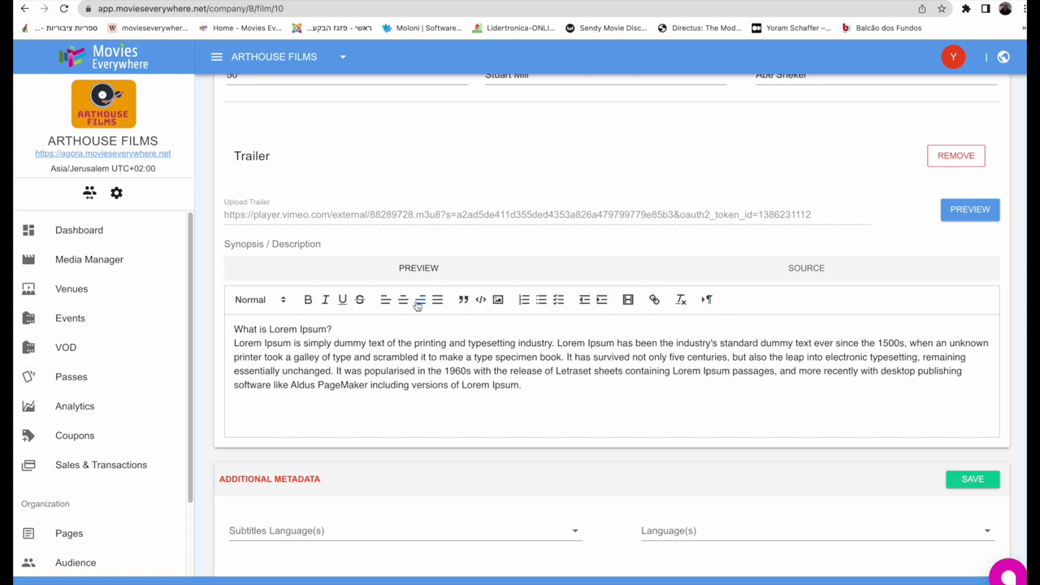
click(533, 387)
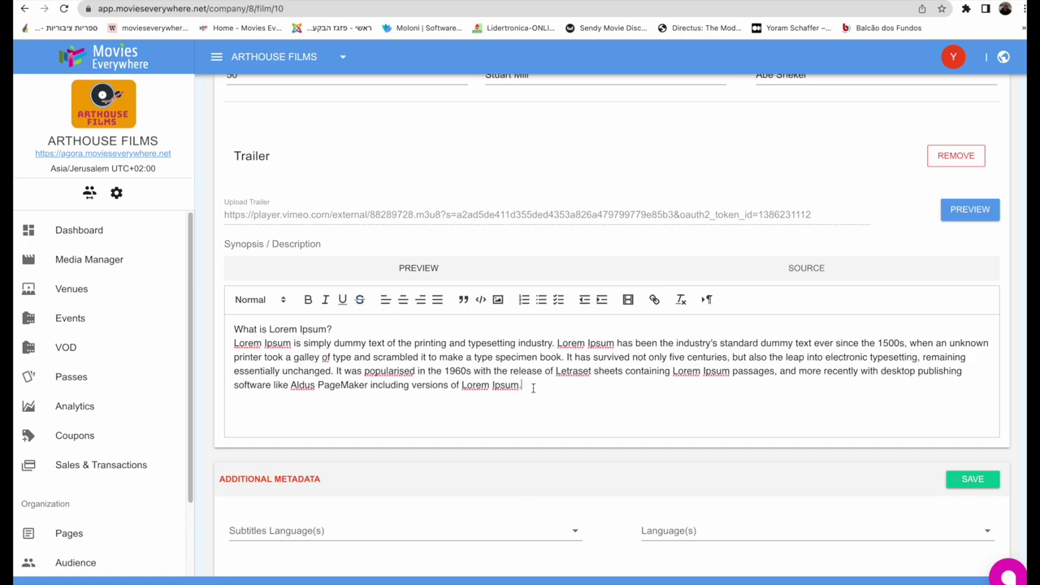
key(Return)
key(Return)
click(626, 301)
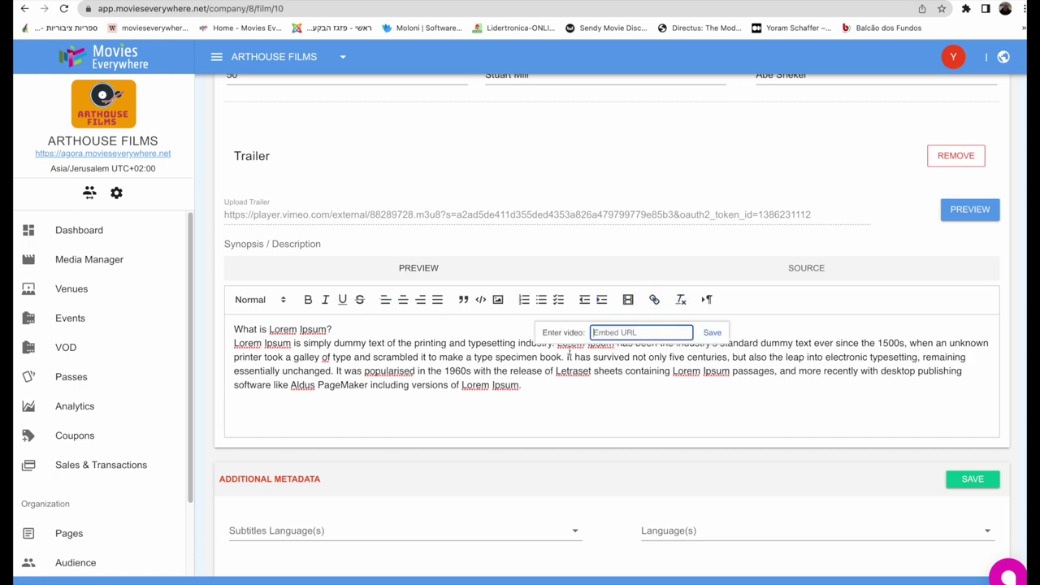
click(498, 300)
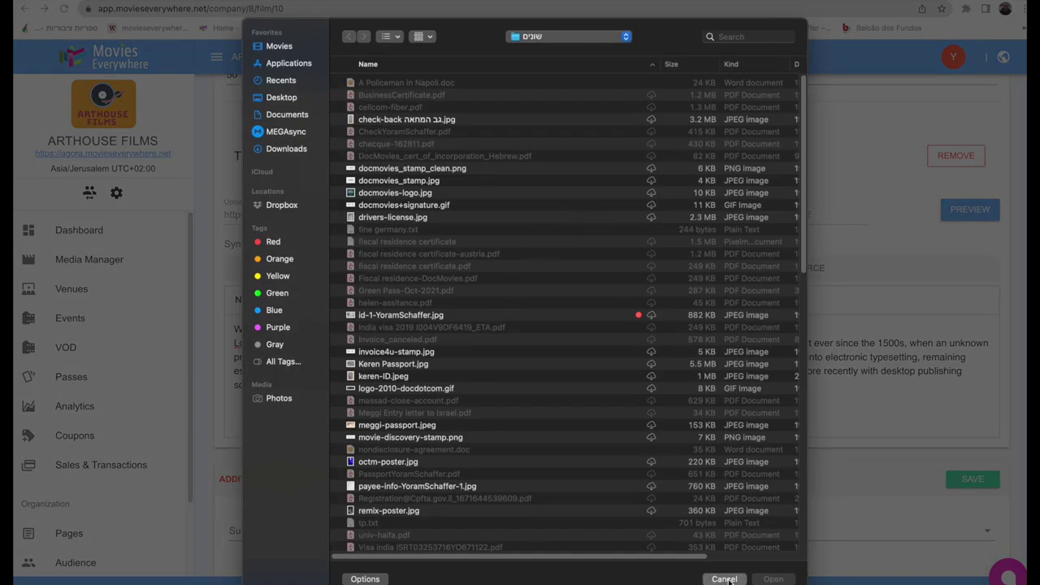
click(723, 579)
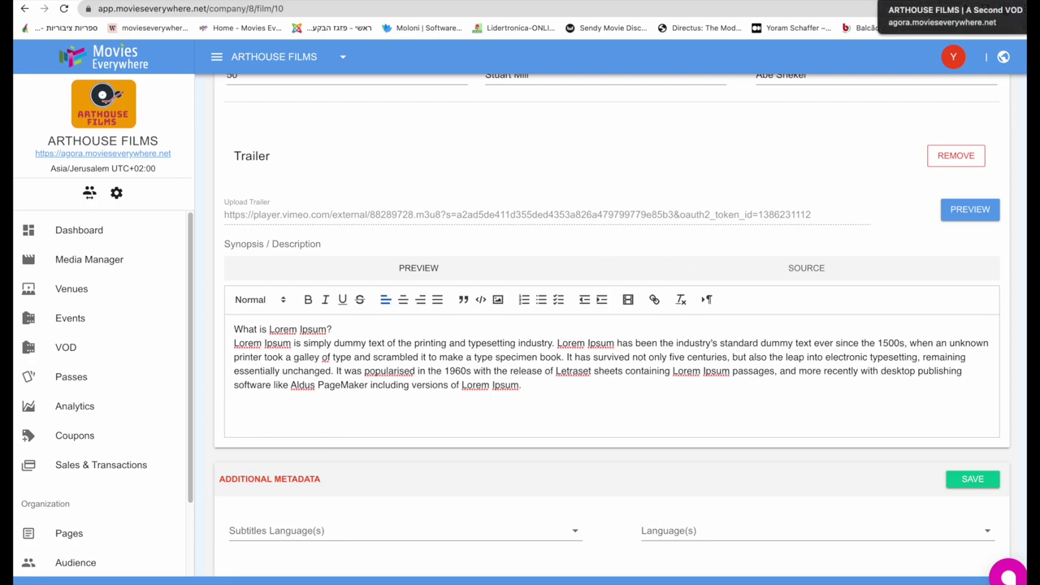
Step: Check how the synopsis is presented on the public A Second VOD page and return to the film's metadata
click(935, 2)
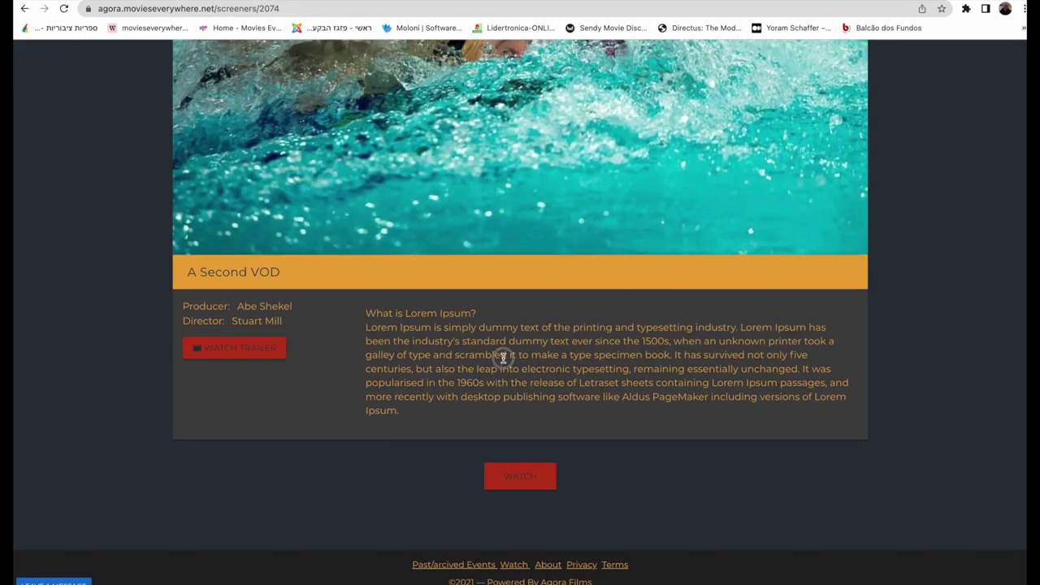
drag(501, 355, 625, 369)
click(607, 392)
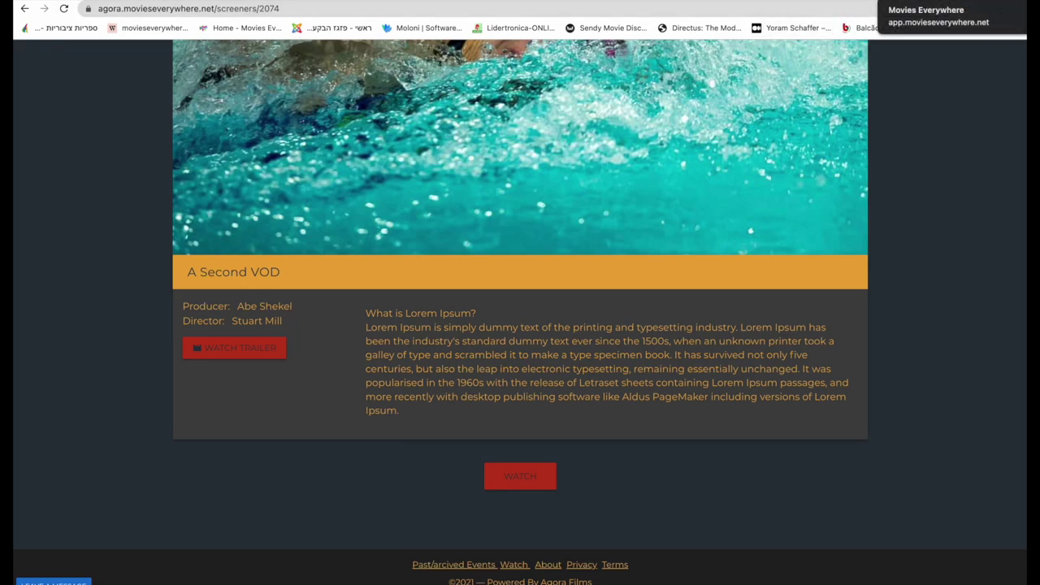
key(ctrl+Tab)
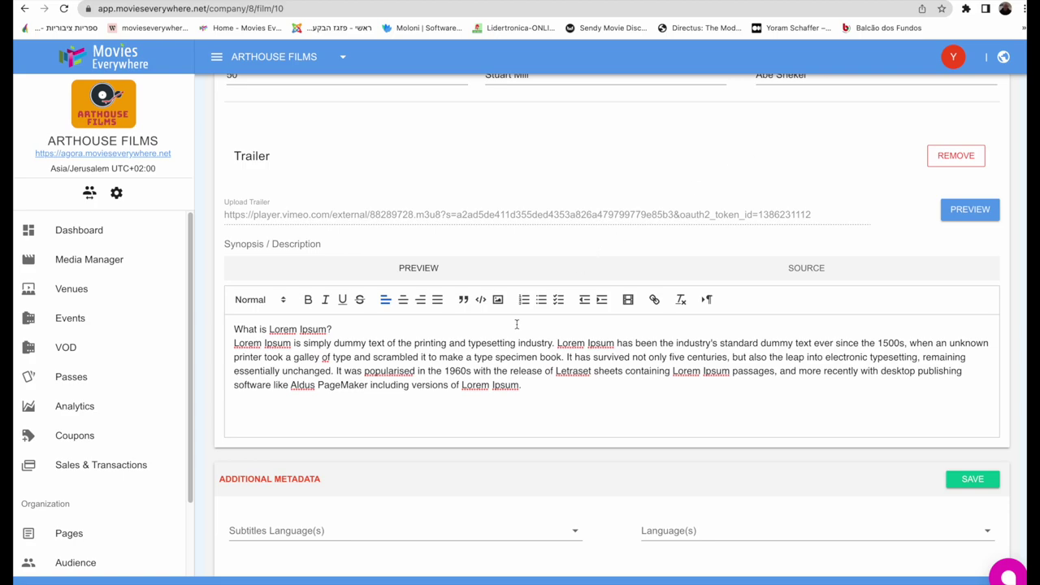
Step: Compare the film's credits and trailer fields with the title and image area of the public VOD page
scroll(525, 318, up, 1)
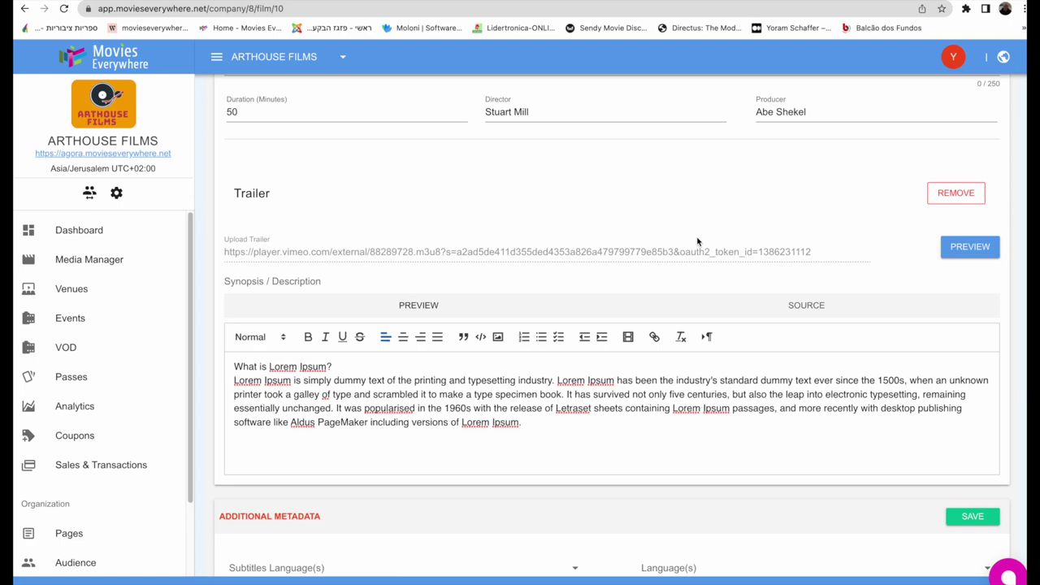
scroll(586, 296, up, 1)
click(234, 465)
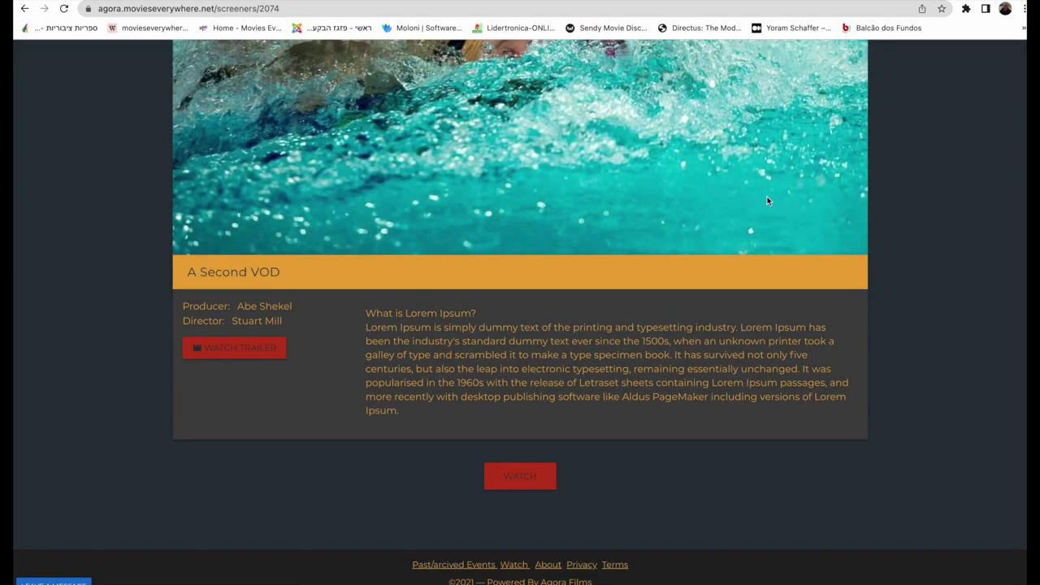
scroll(768, 201, up, 10)
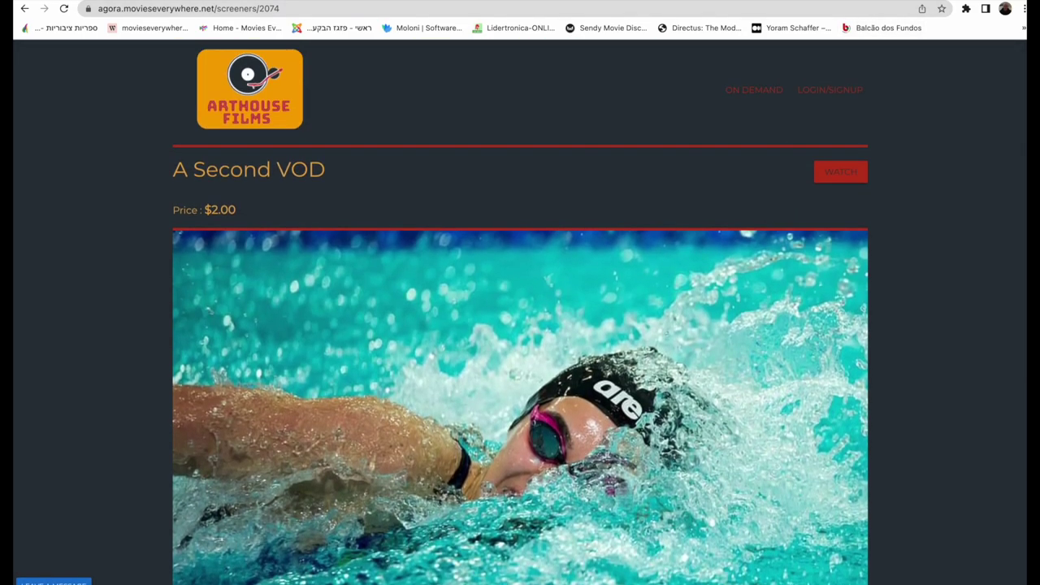
key(ctrl+Tab)
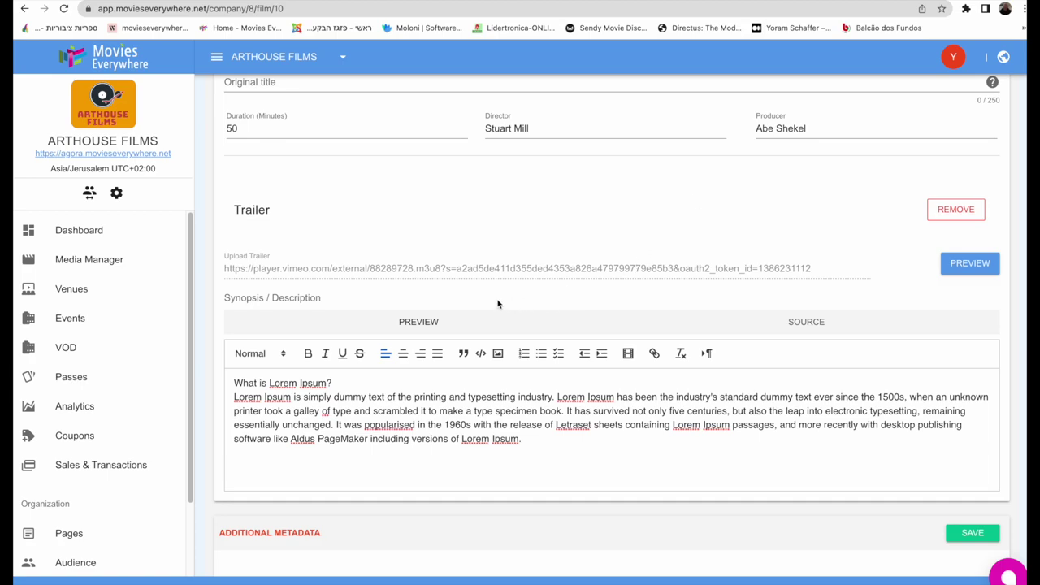
Step: Revisit the film's media files and go back to its text metadata
scroll(498, 299, up, 3)
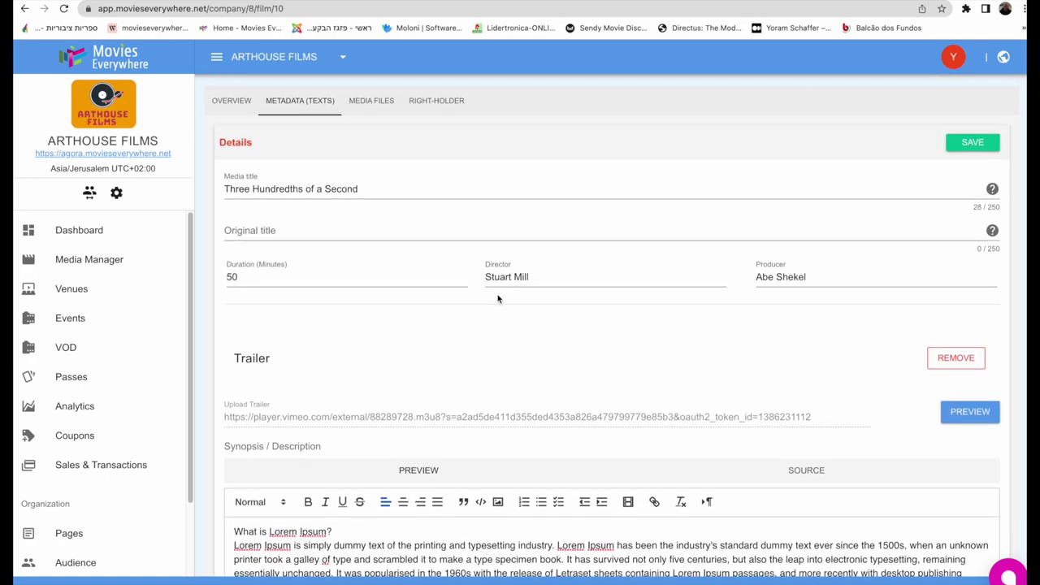
click(373, 99)
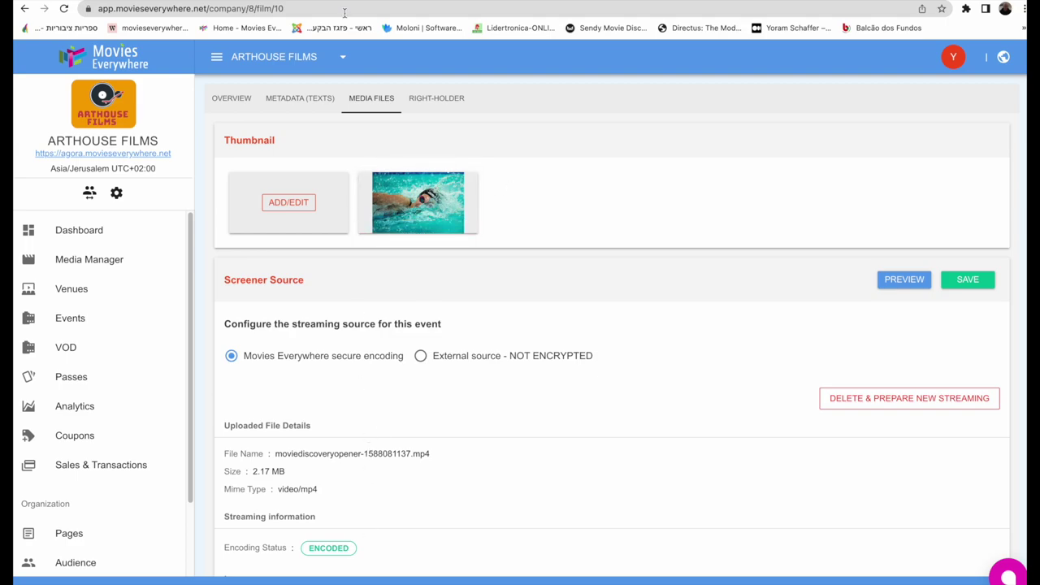
click(302, 102)
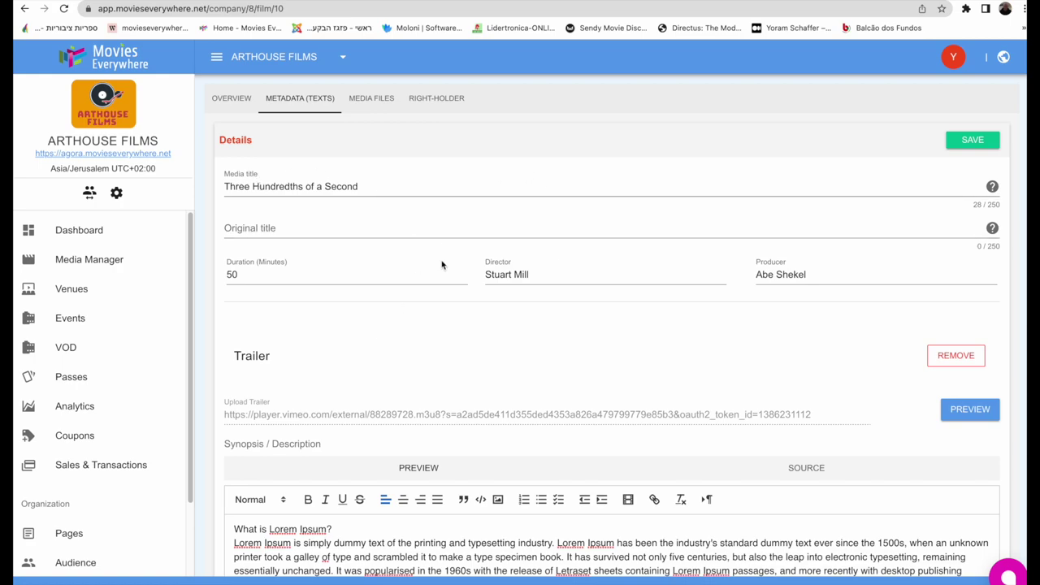
Step: Examine the synopsis editor's link option with the word "Ipsum" selected, without adding a link
scroll(621, 303, down, 3)
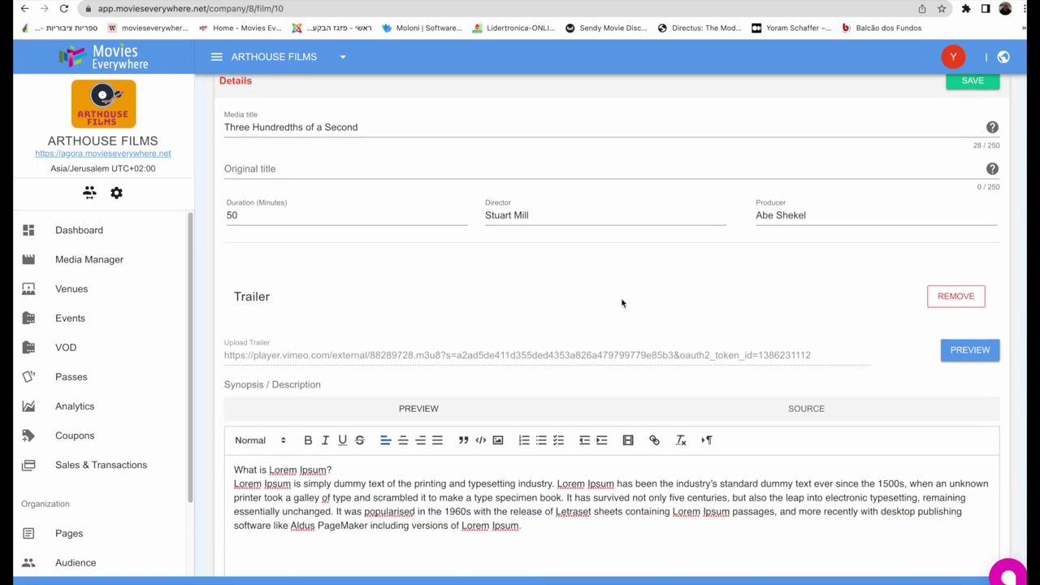
scroll(622, 304, down, 3)
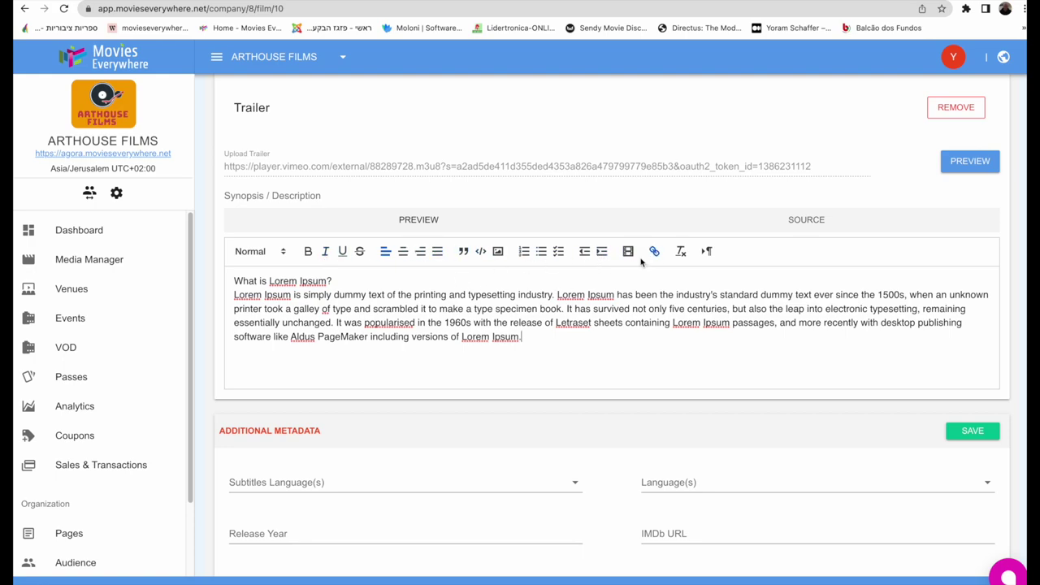
double_click(599, 296)
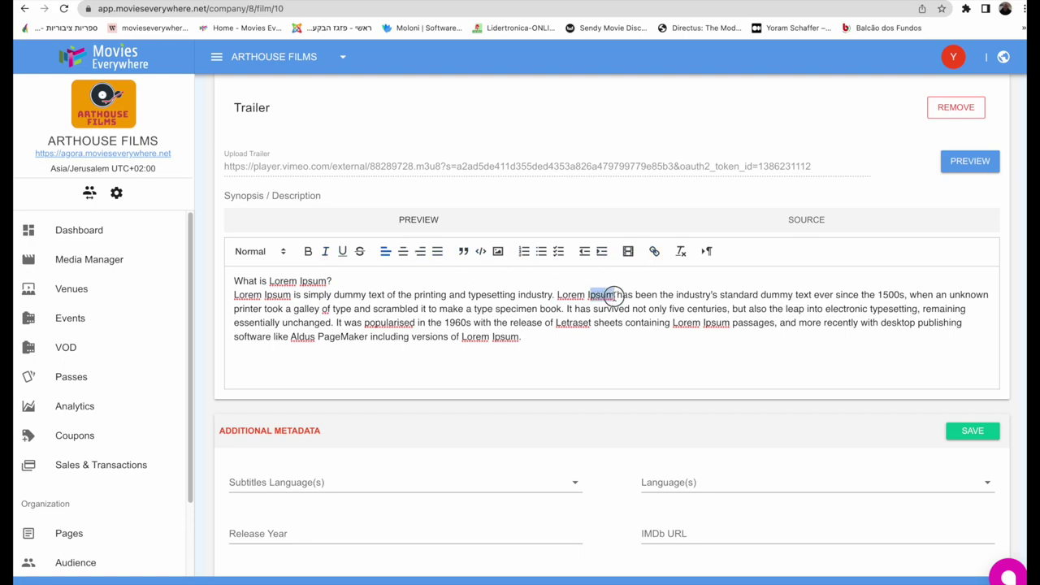
click(657, 251)
click(665, 326)
Step: Review the film's additional metadata fields, such as languages, release year, country, genre and cast
scroll(576, 326, down, 3)
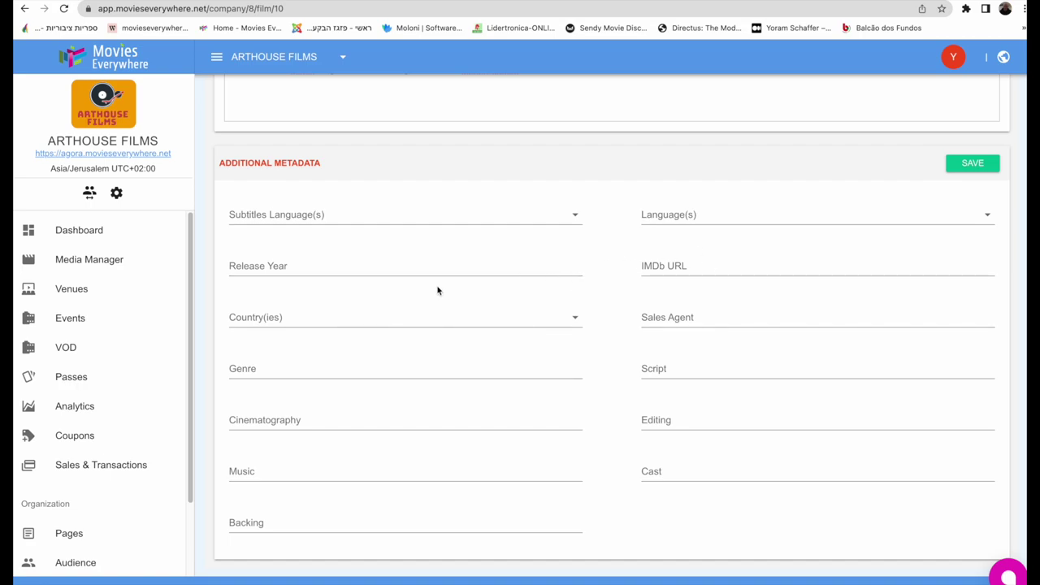
scroll(442, 291, up, 2)
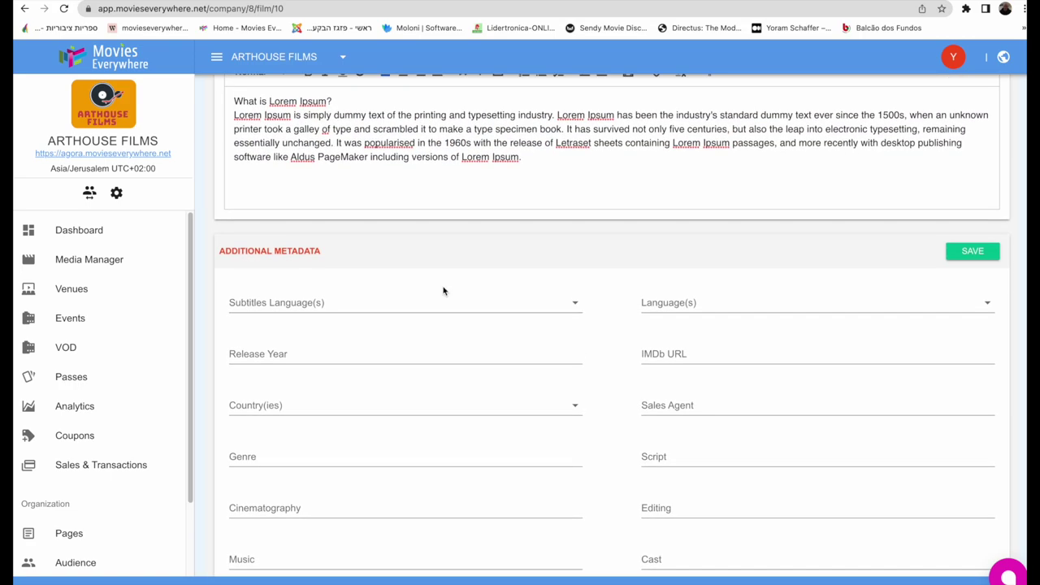
scroll(443, 290, down, 1)
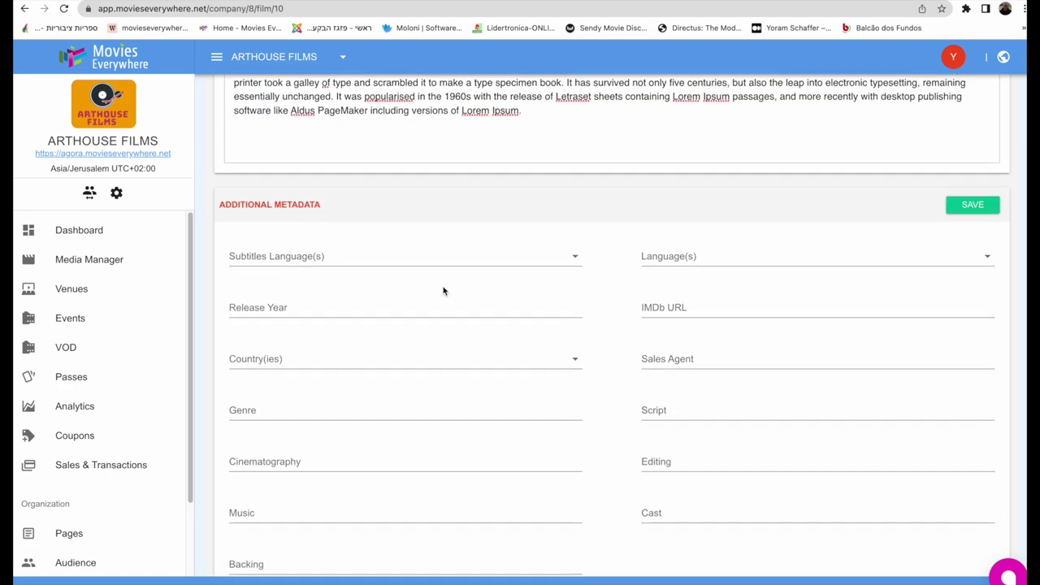
scroll(395, 279, up, 10)
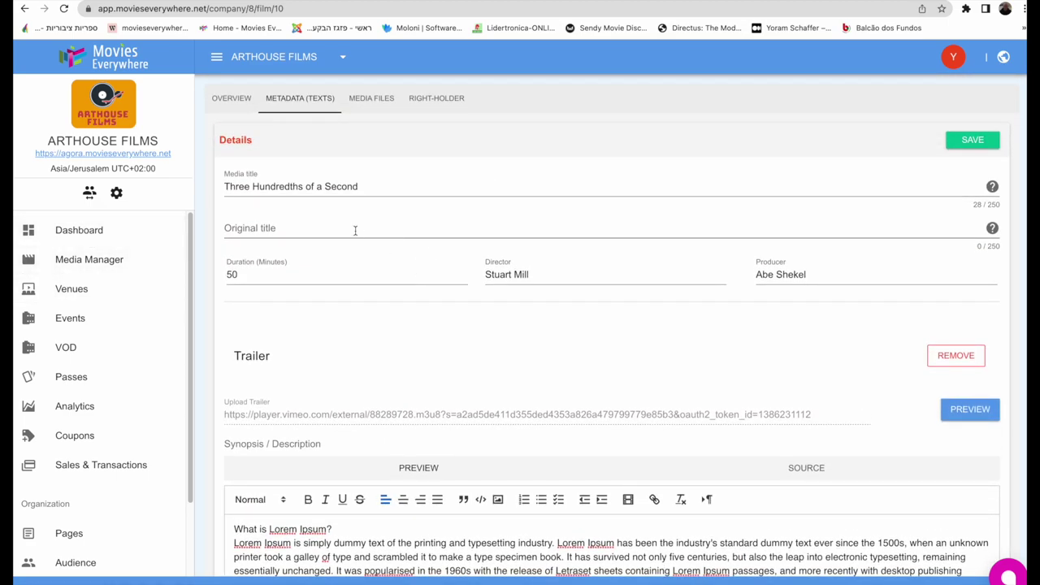
Step: Open A Second VOD from the Video on Demand list and show its About the VOD configuration
click(68, 348)
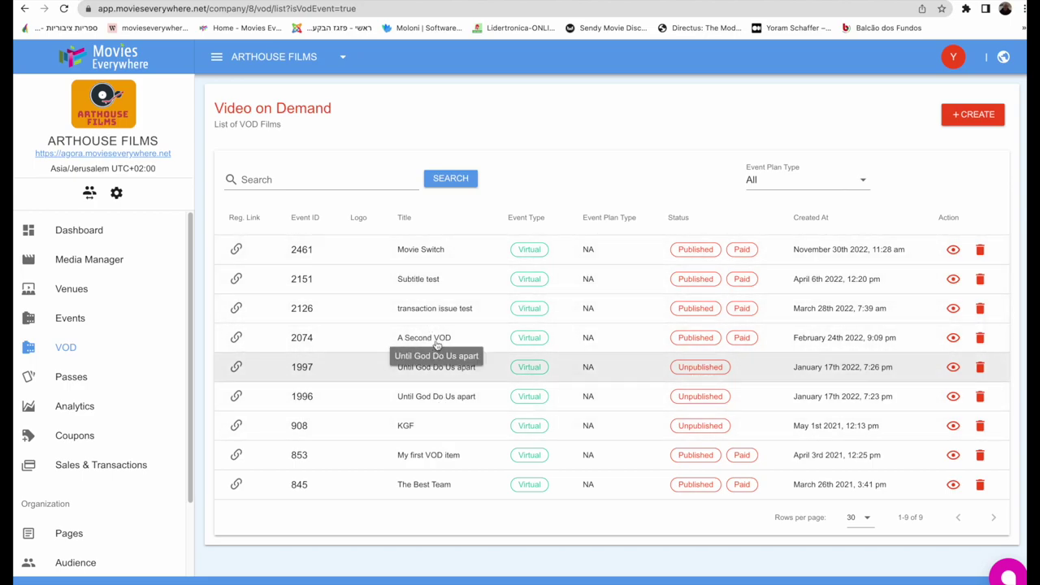
click(433, 344)
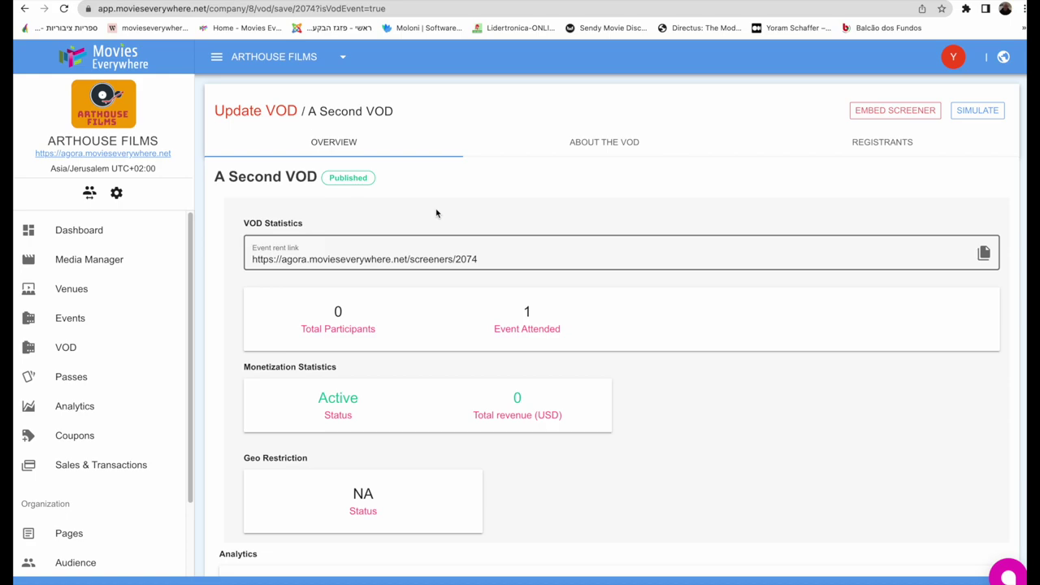
click(610, 151)
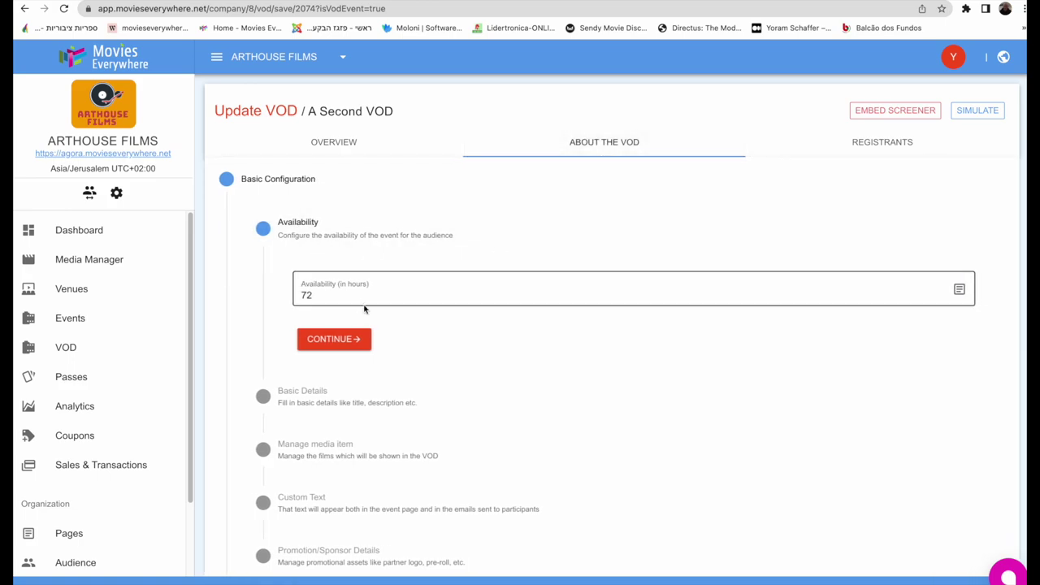
Step: Examine the VOD's availability in hours without changing it
click(312, 296)
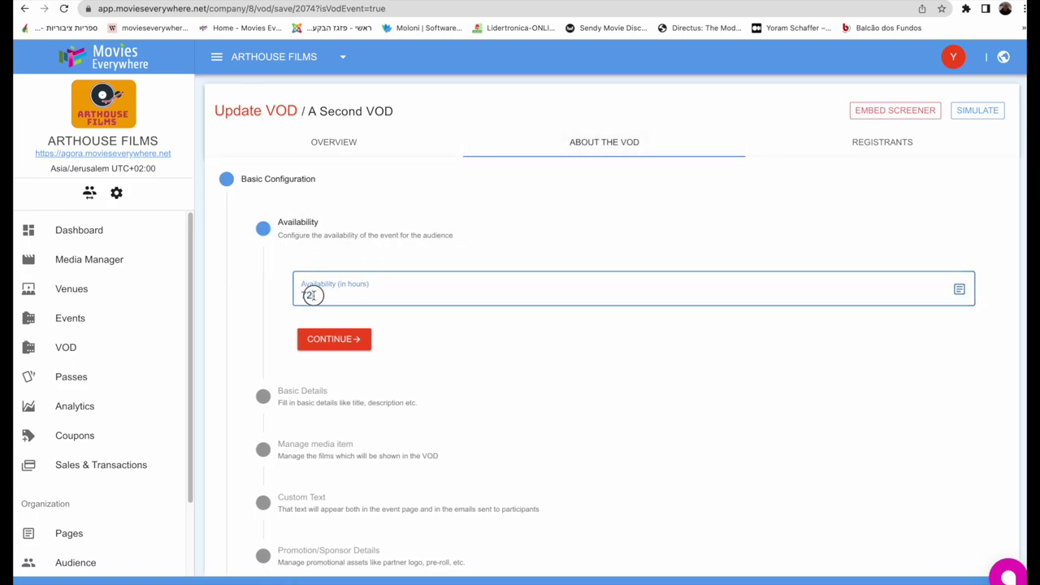
drag(313, 296, 299, 295)
click(271, 300)
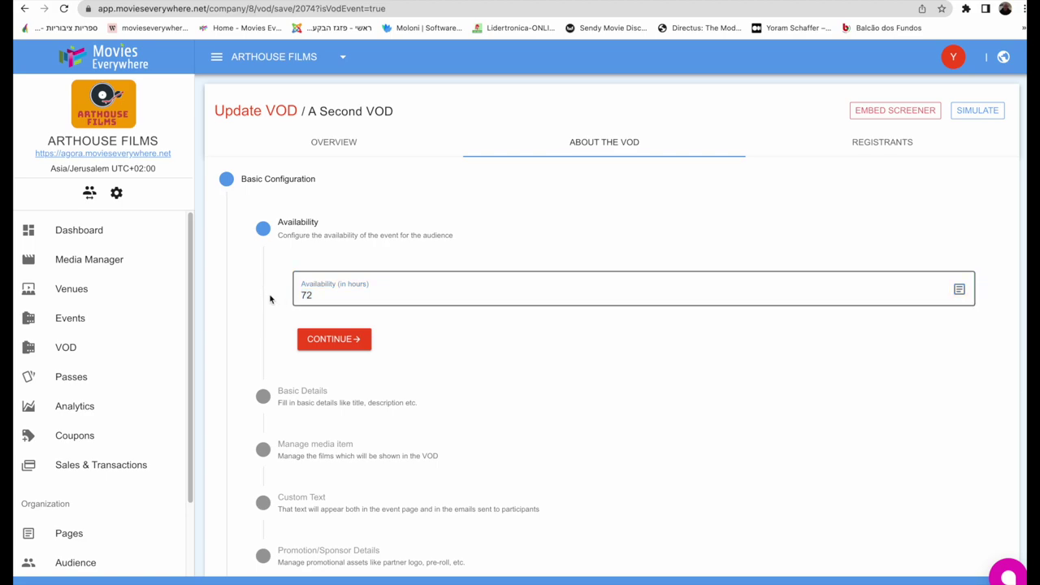
click(304, 296)
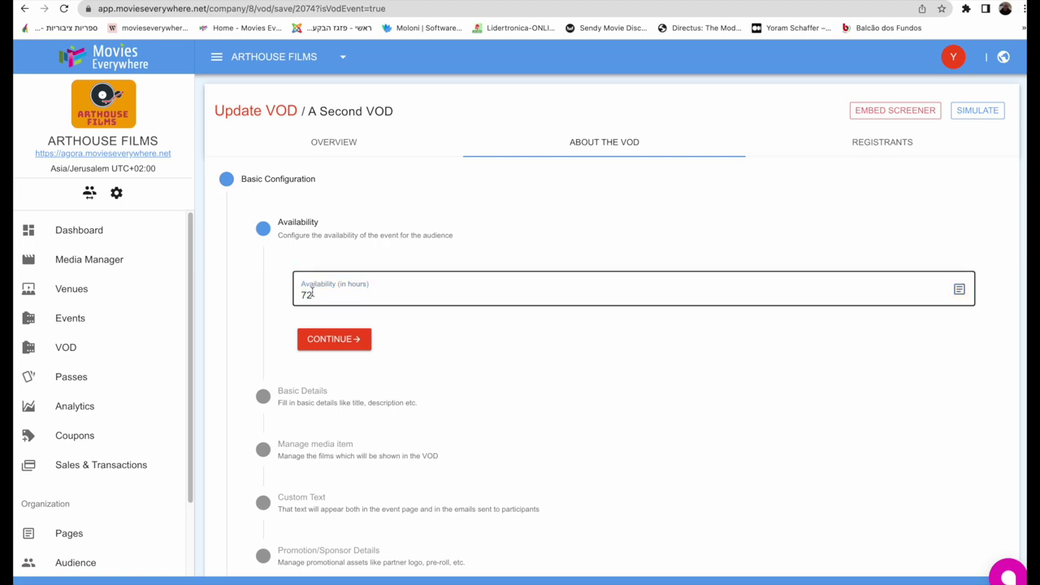
click(289, 299)
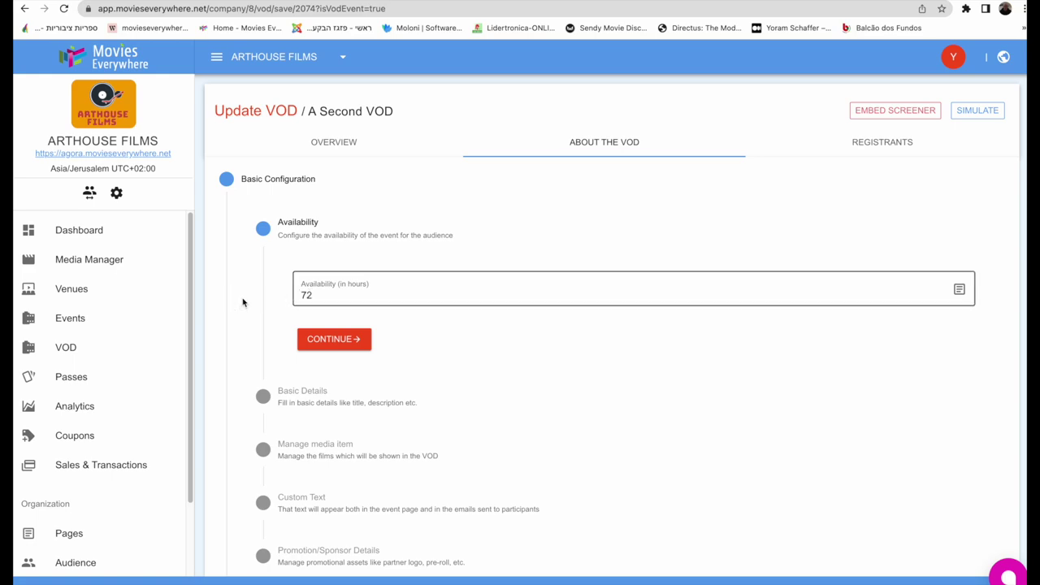
Step: Change the VOD title in the Basic Details to "Three Hundredths of a Second"
click(305, 397)
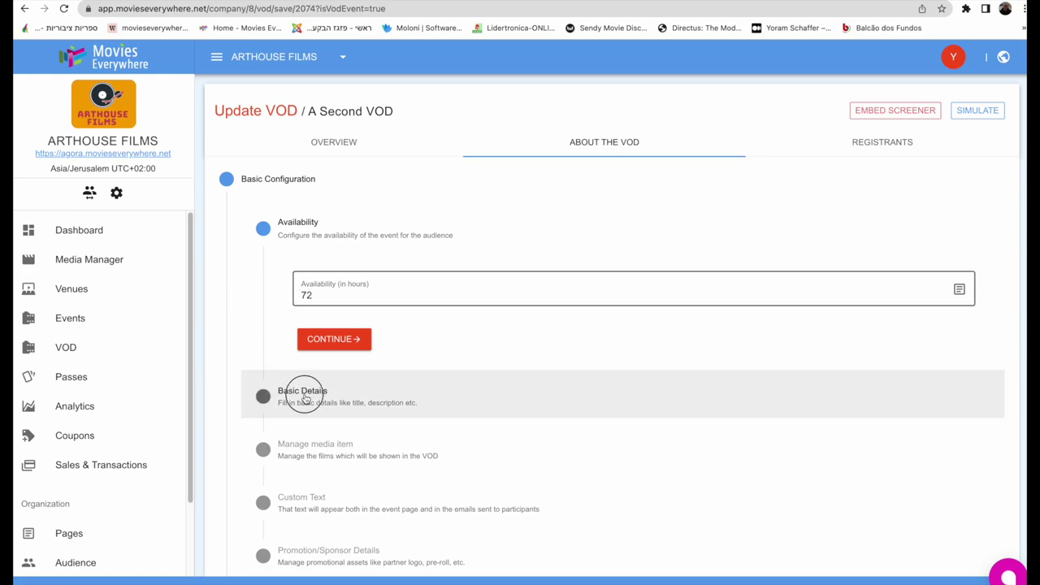
scroll(413, 318, down, 3)
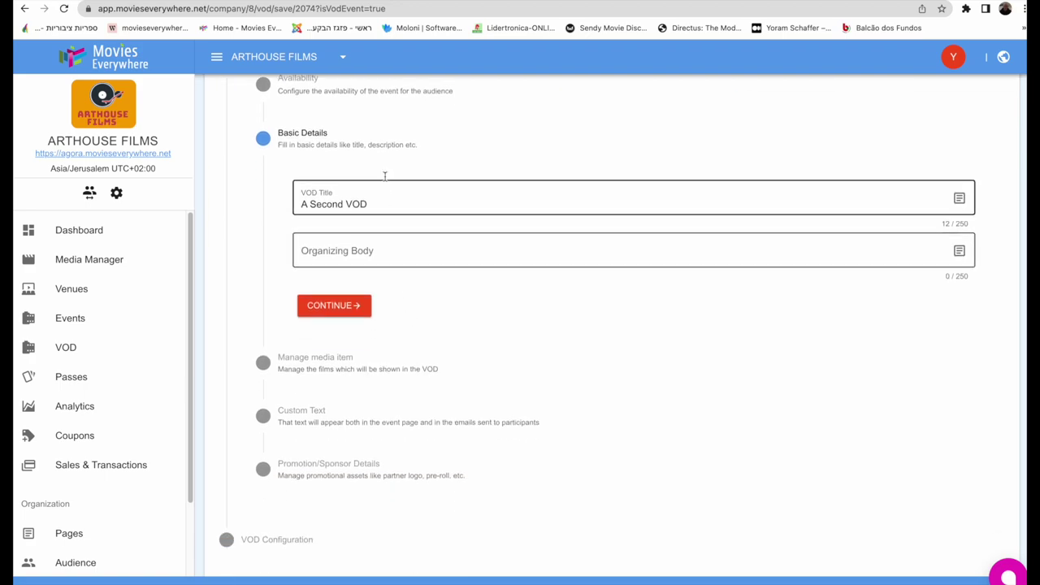
drag(374, 204, 280, 200)
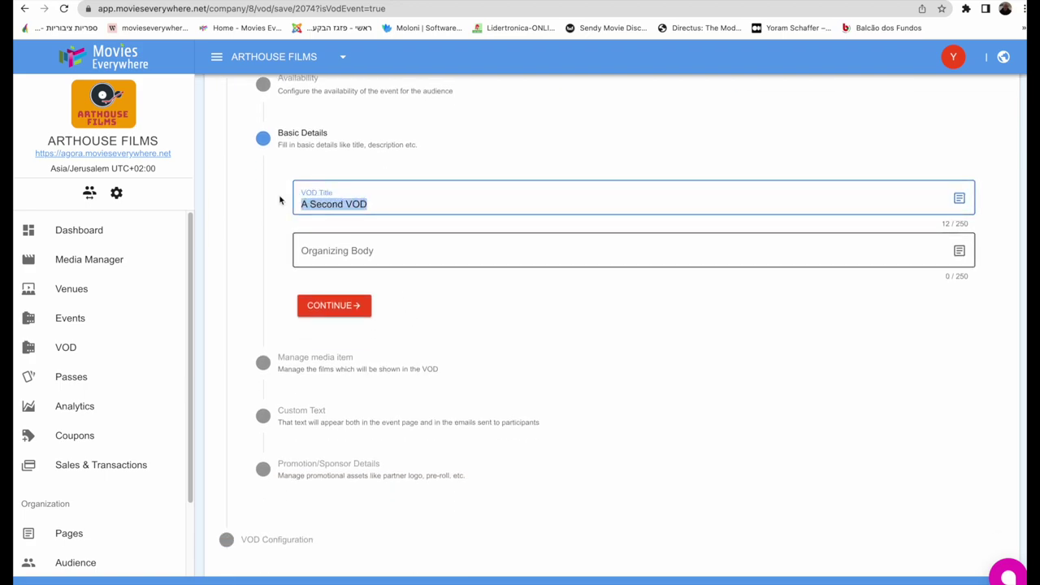
key(BackSpace)
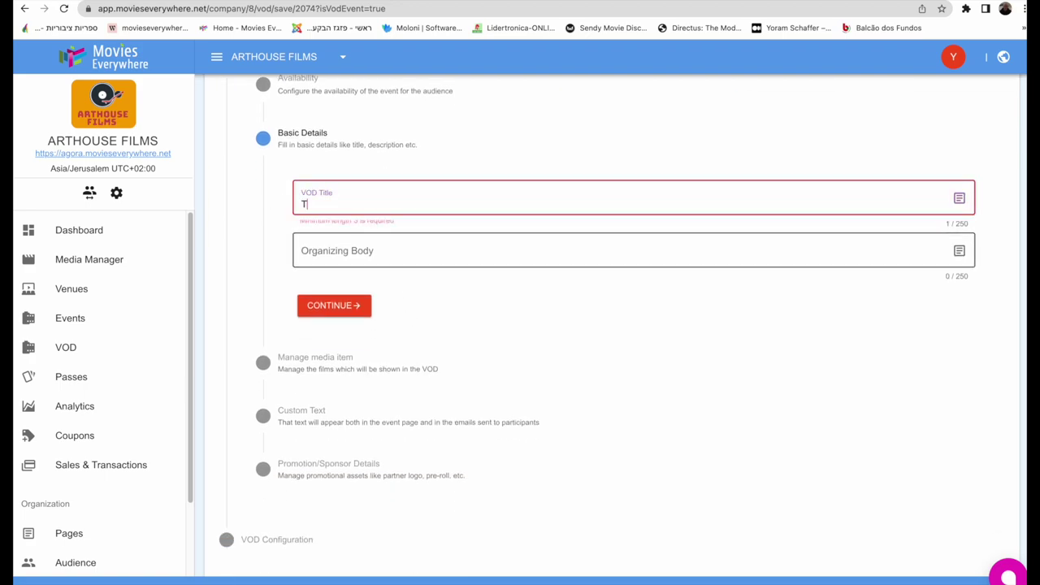
text(Three Hundredths of a Second)
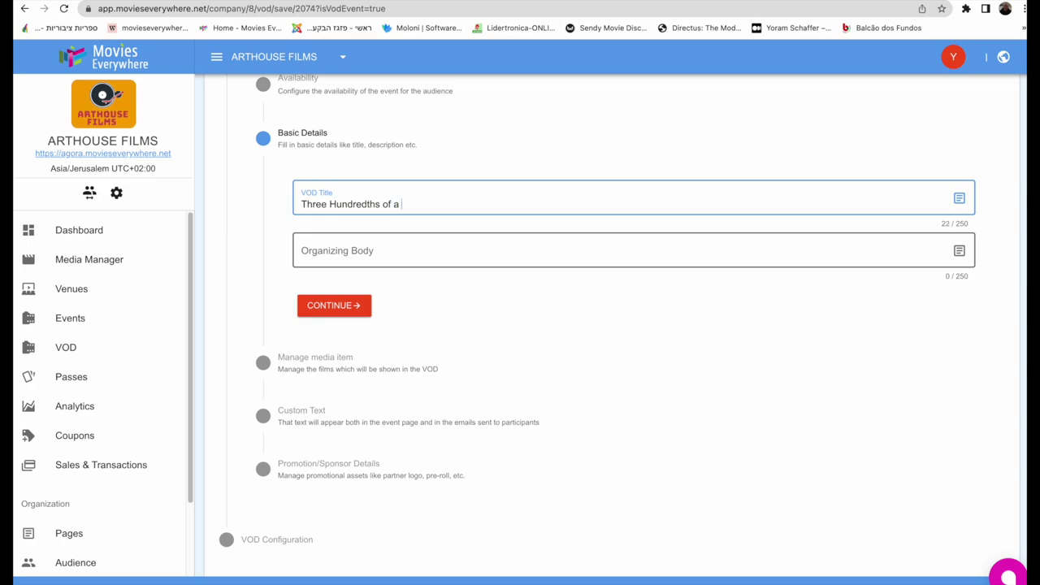
click(317, 255)
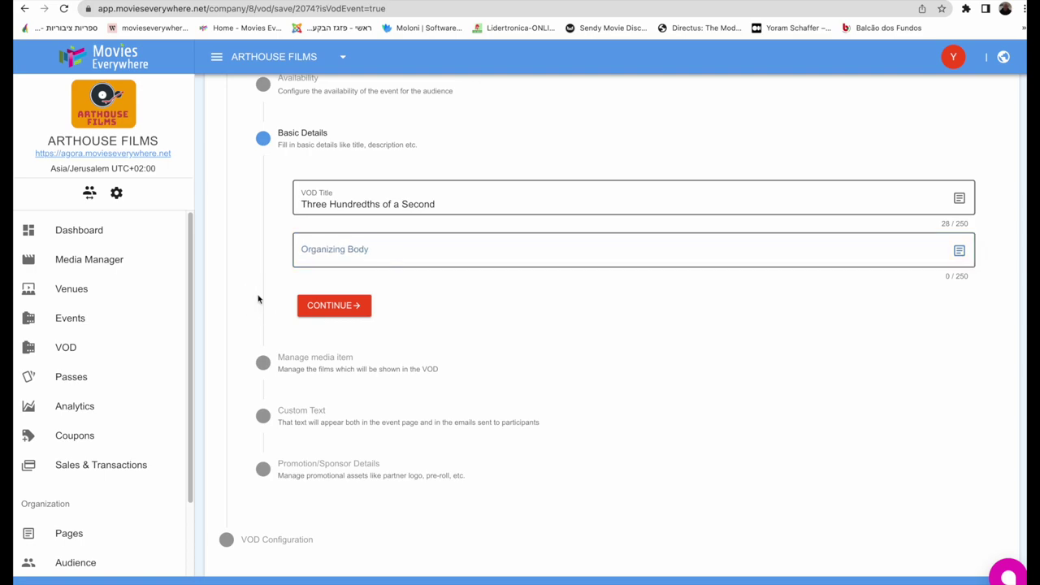
Step: Examine the VOD type and the list of selectable films in the media item section without changing the film
click(330, 307)
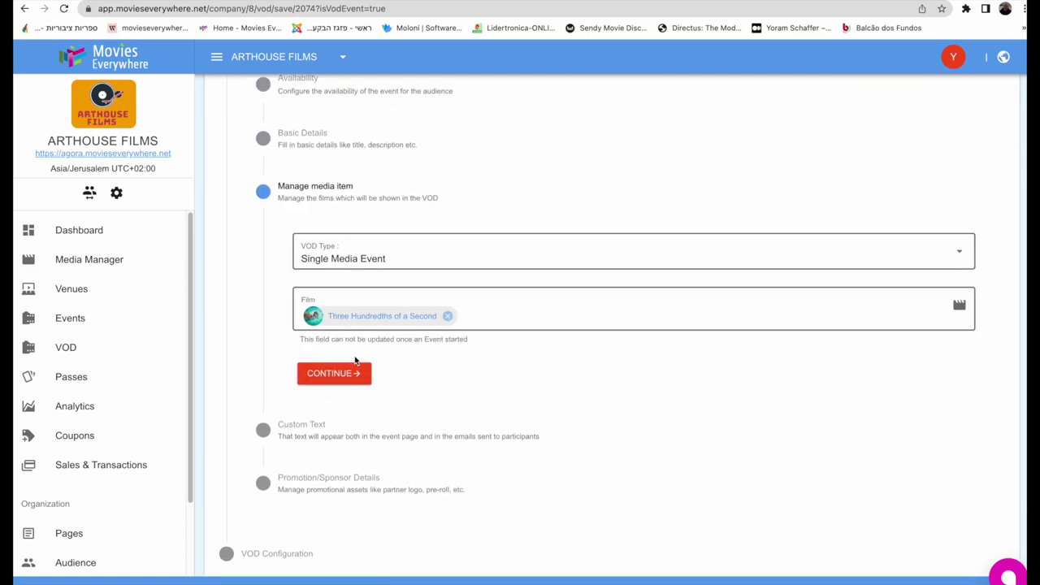
click(471, 316)
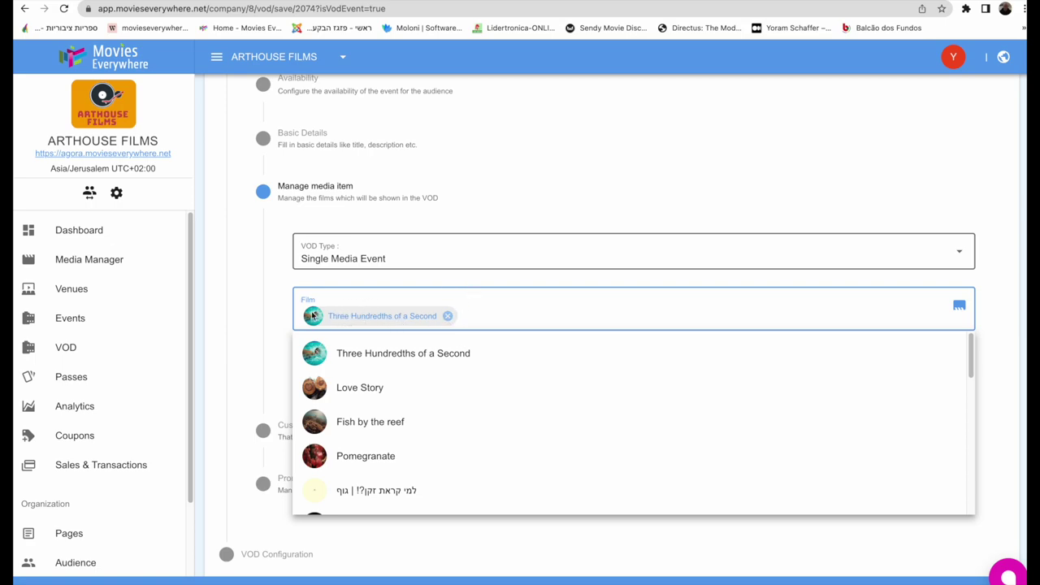
click(261, 310)
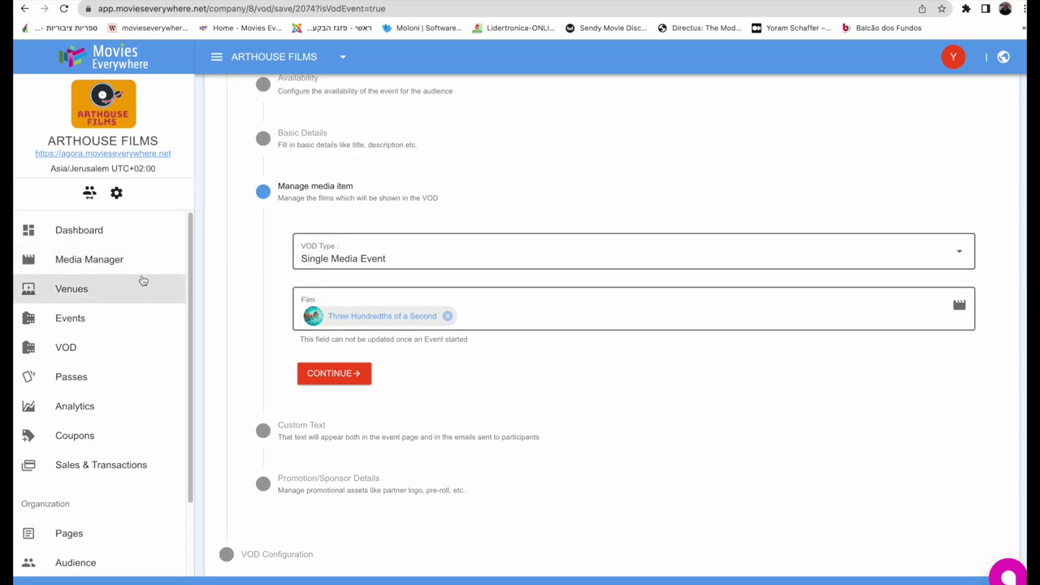
click(470, 310)
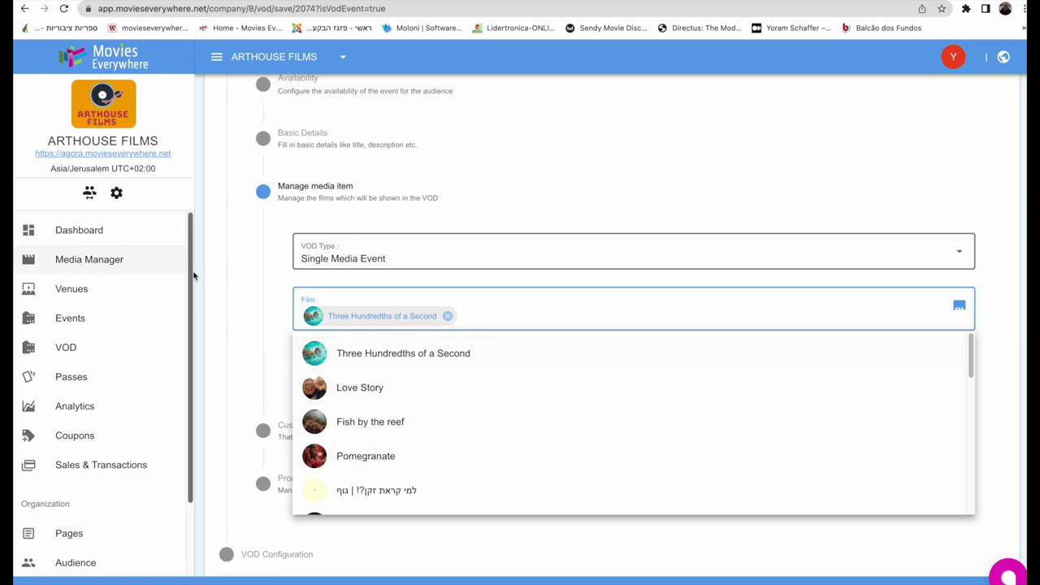
click(257, 331)
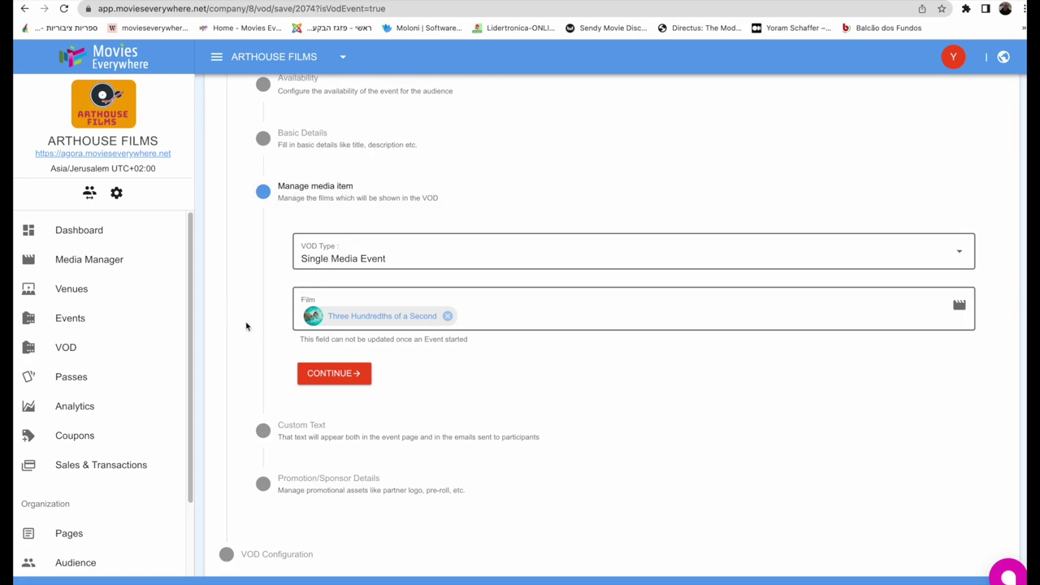
Step: Continue to the Custom Text section and examine its title and description fields, leaving both empty
click(348, 373)
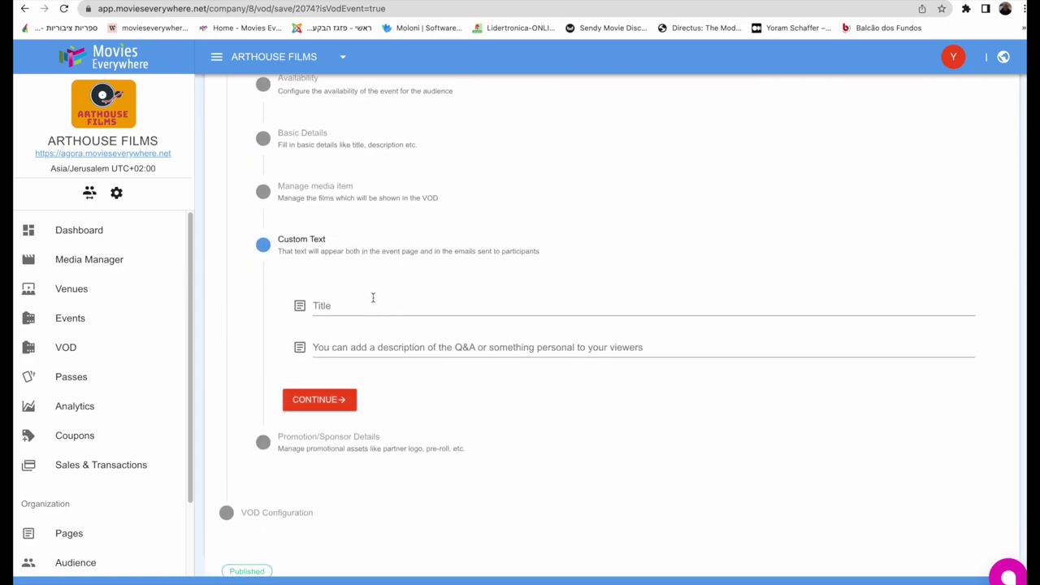
click(334, 306)
click(245, 307)
click(342, 308)
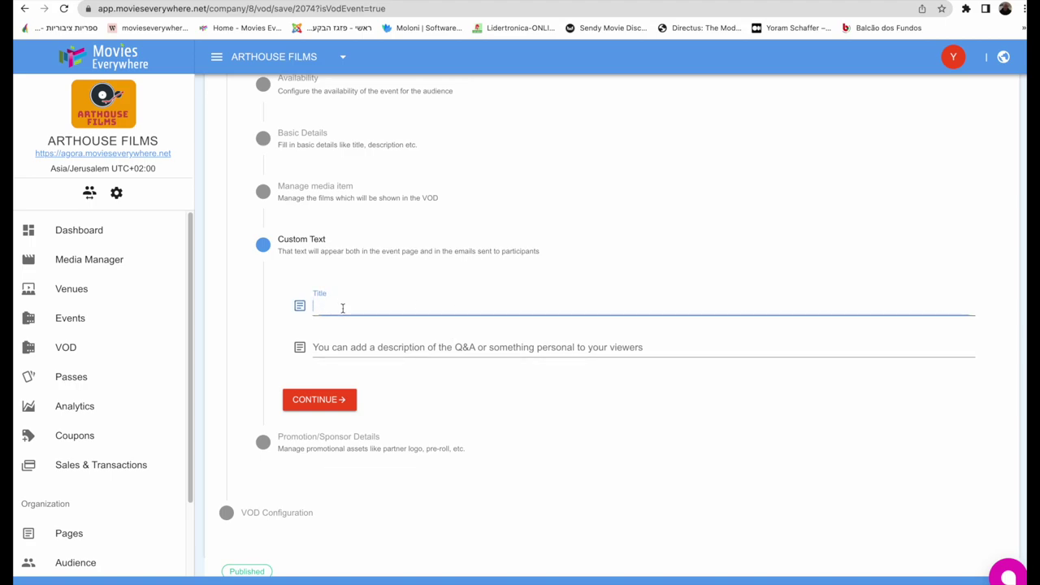
click(268, 331)
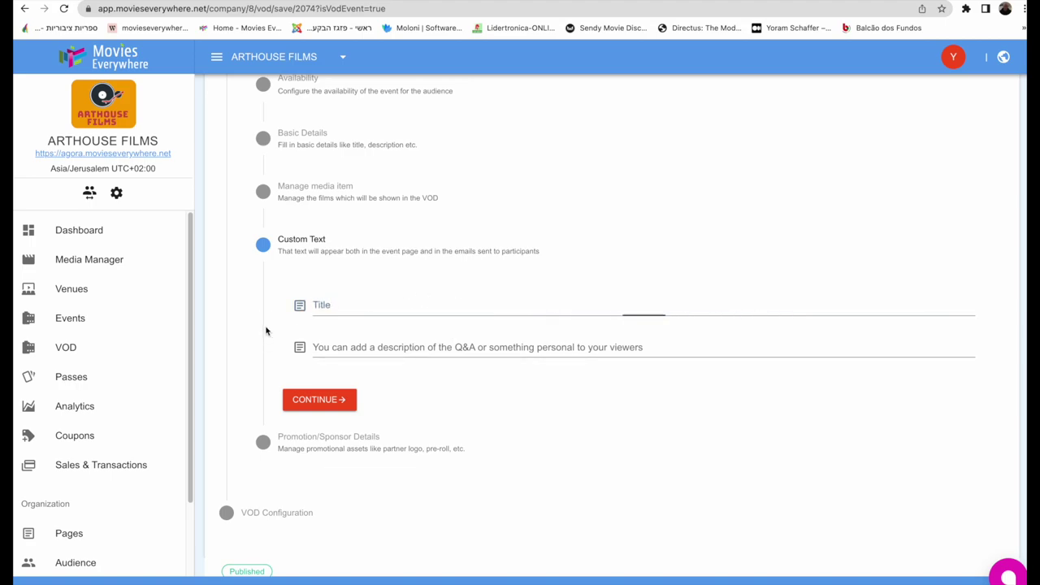
click(353, 347)
click(252, 329)
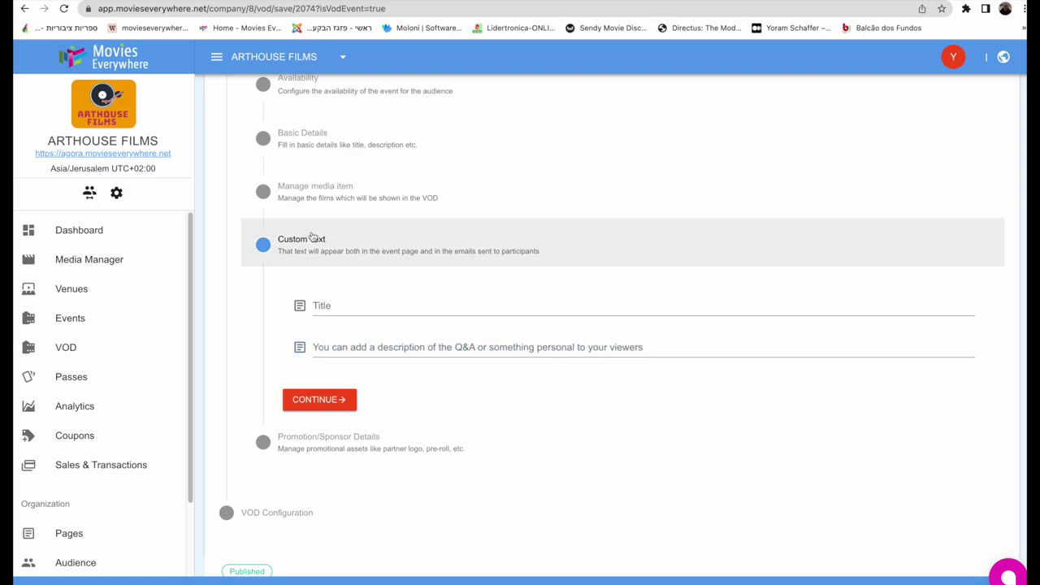
Step: Look through the partner logo and pre-roll upload options and the VOD's geo restriction choices
scroll(413, 429, down, 1)
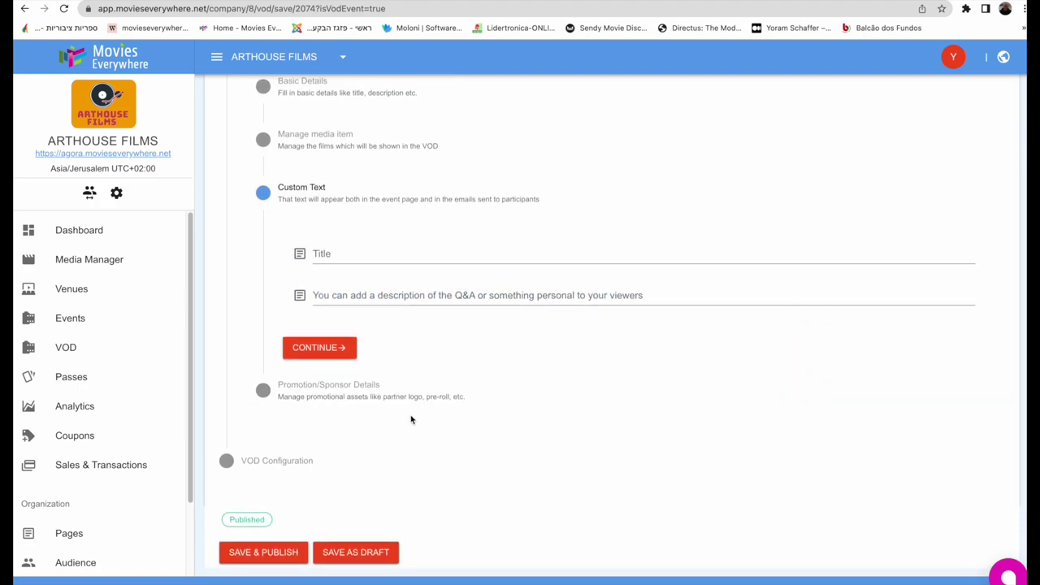
click(397, 397)
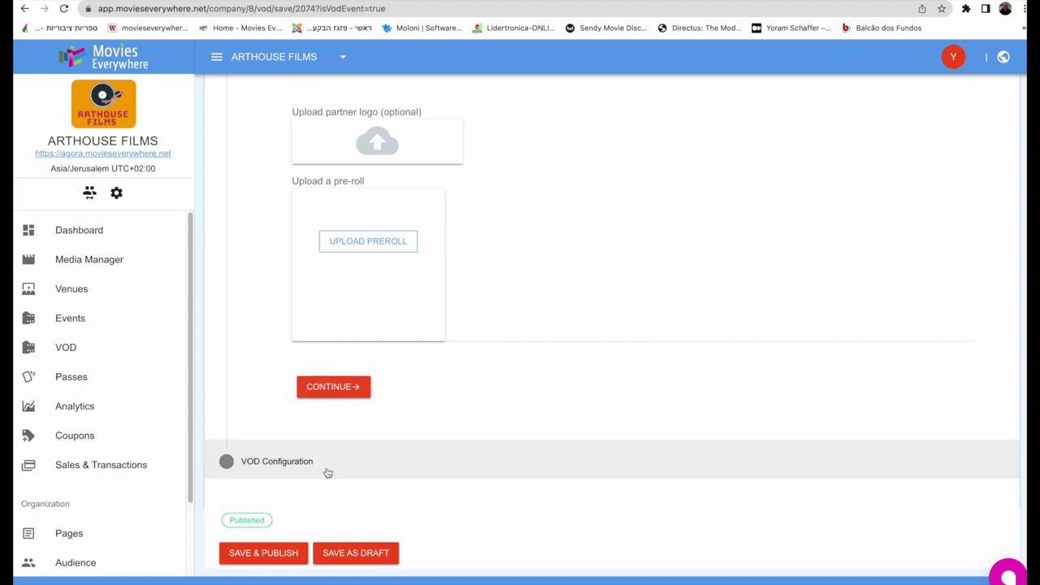
click(346, 382)
scroll(418, 305, down, 3)
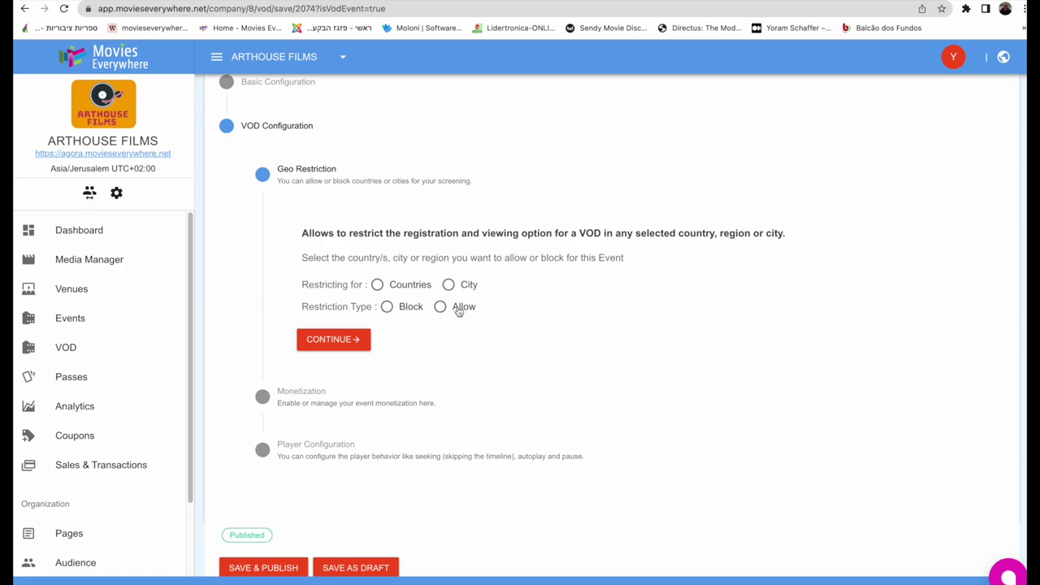
Step: Review the price field in the VOD's Monetization settings
click(309, 396)
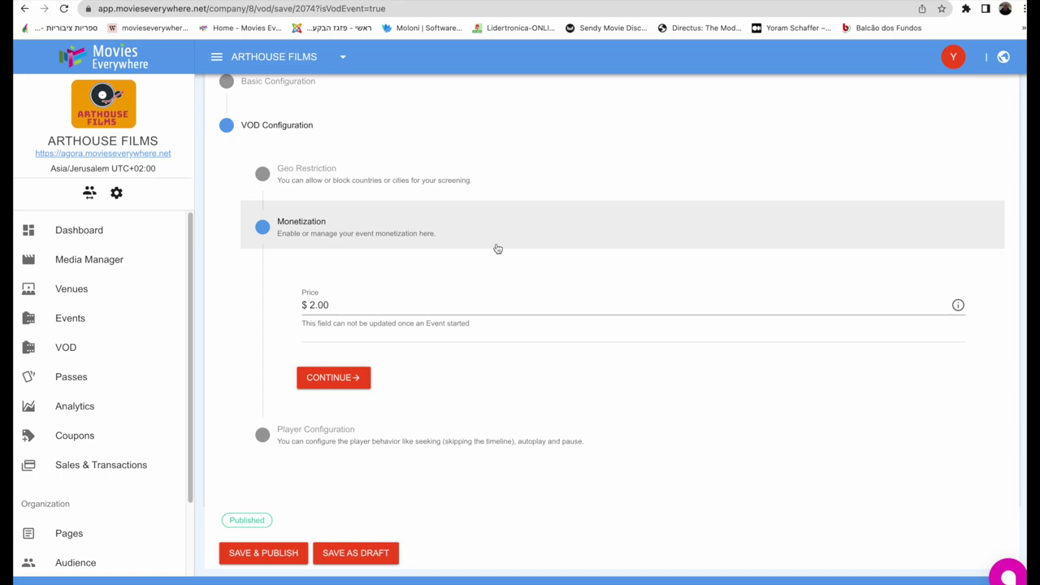
scroll(495, 248, up, 2)
scroll(495, 248, down, 2)
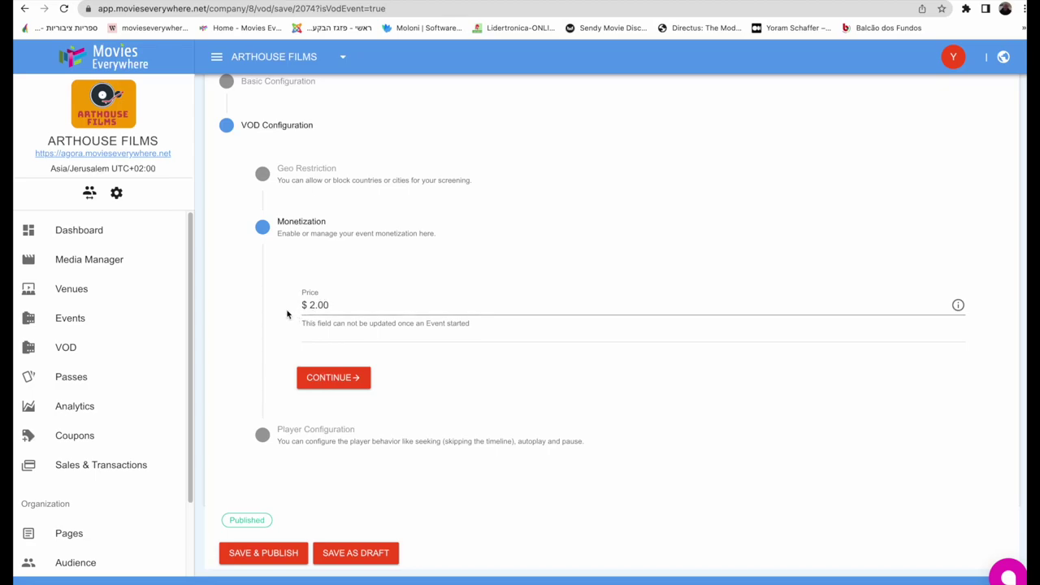
Step: Review the video player options for autoplay, seeking, pausing and switching movies in the Player Configuration
click(361, 443)
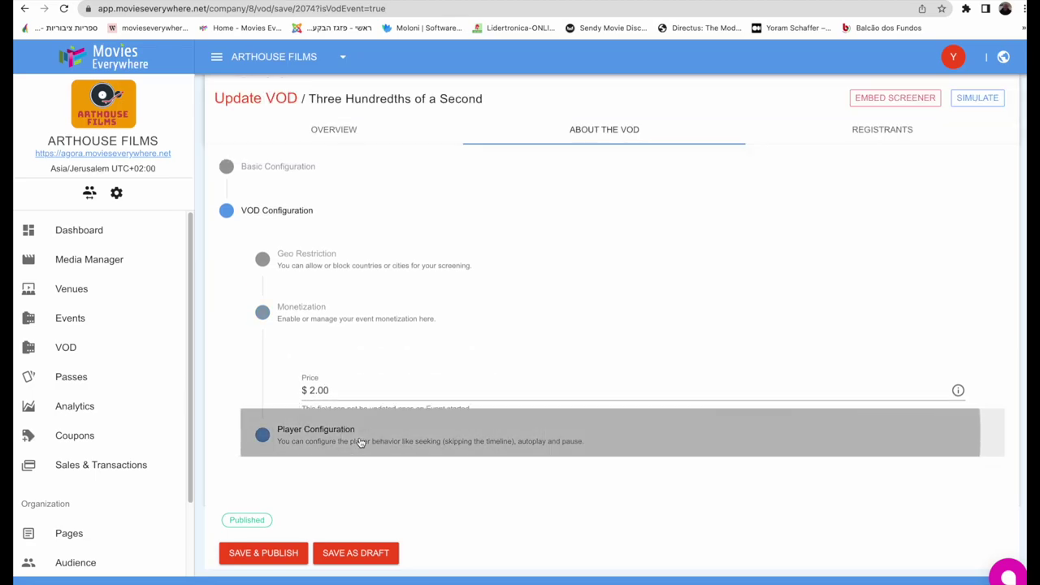
scroll(406, 402, down, 2)
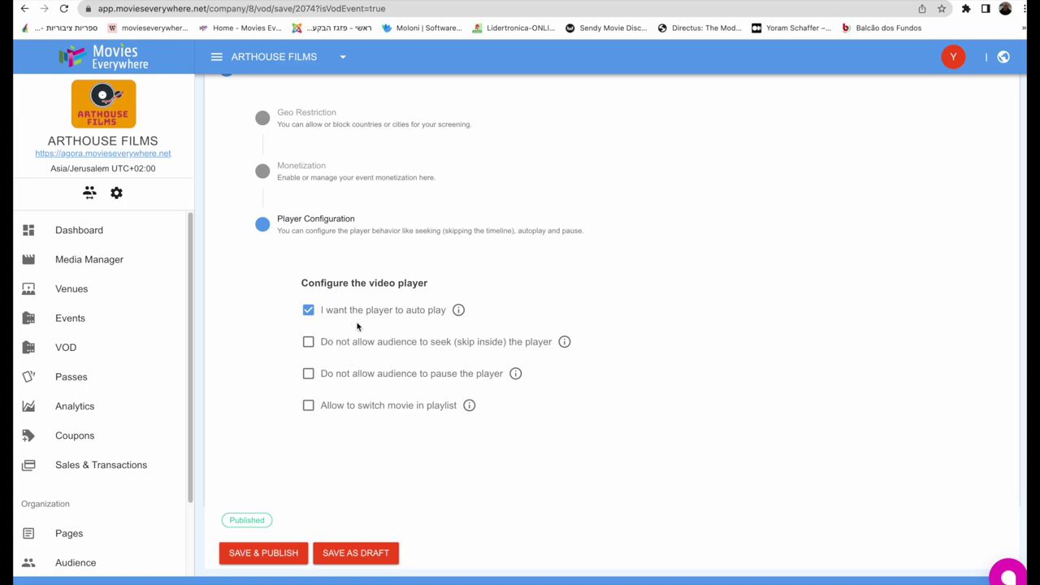
mouse_move(462, 314)
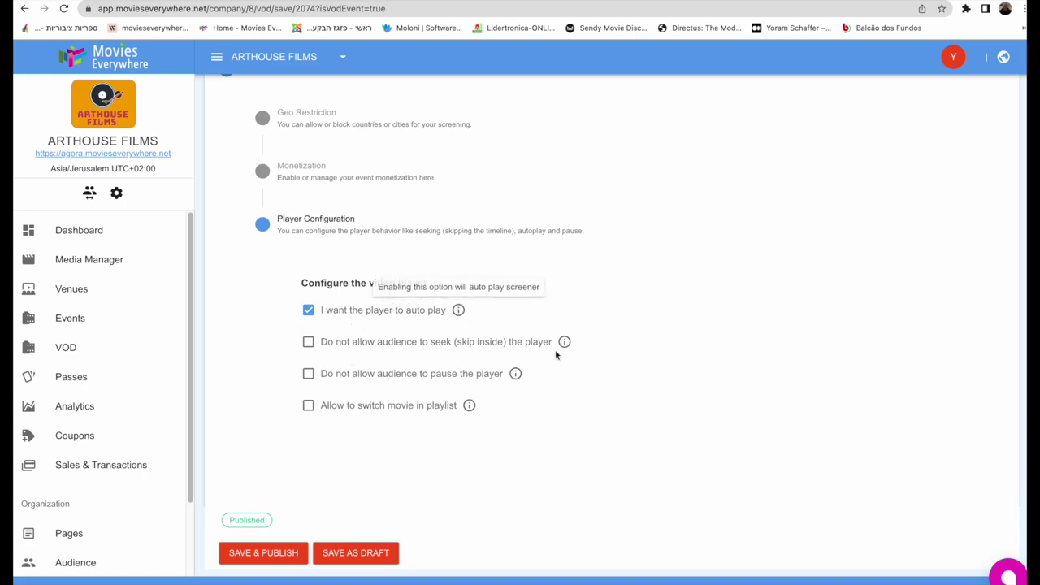
mouse_move(517, 376)
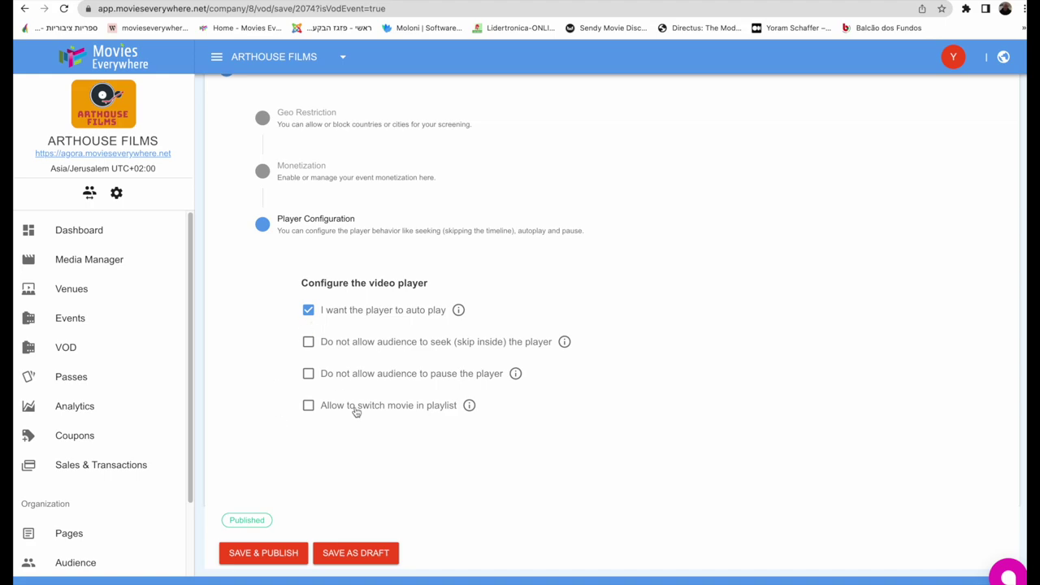
Step: Save and publish the updated VOD and dismiss the success message
click(375, 553)
click(253, 548)
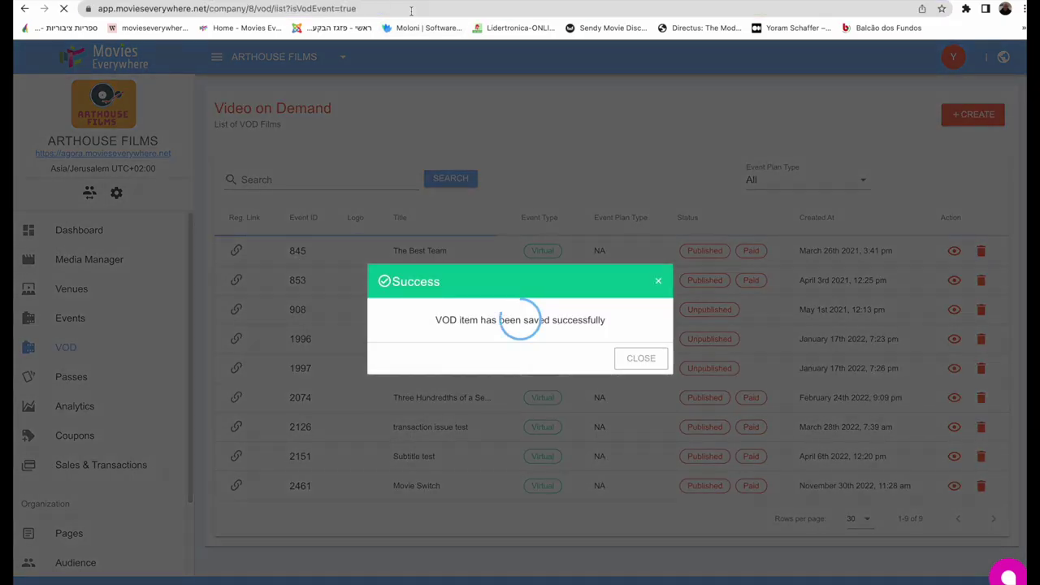
click(650, 360)
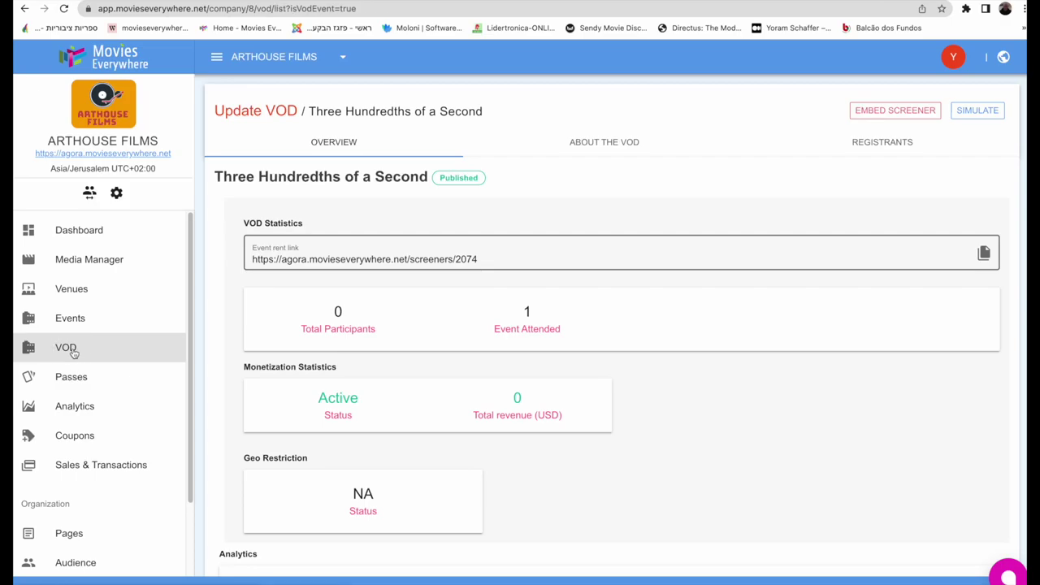
Step: Copy the registration link of Three Hundredths of a Second from the Video on Demand list
click(66, 347)
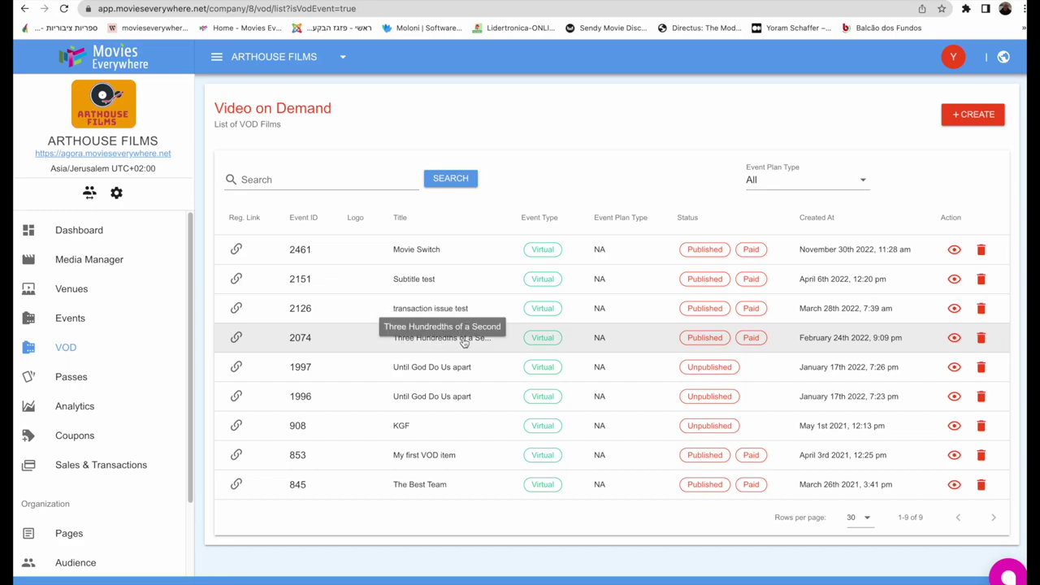
click(237, 338)
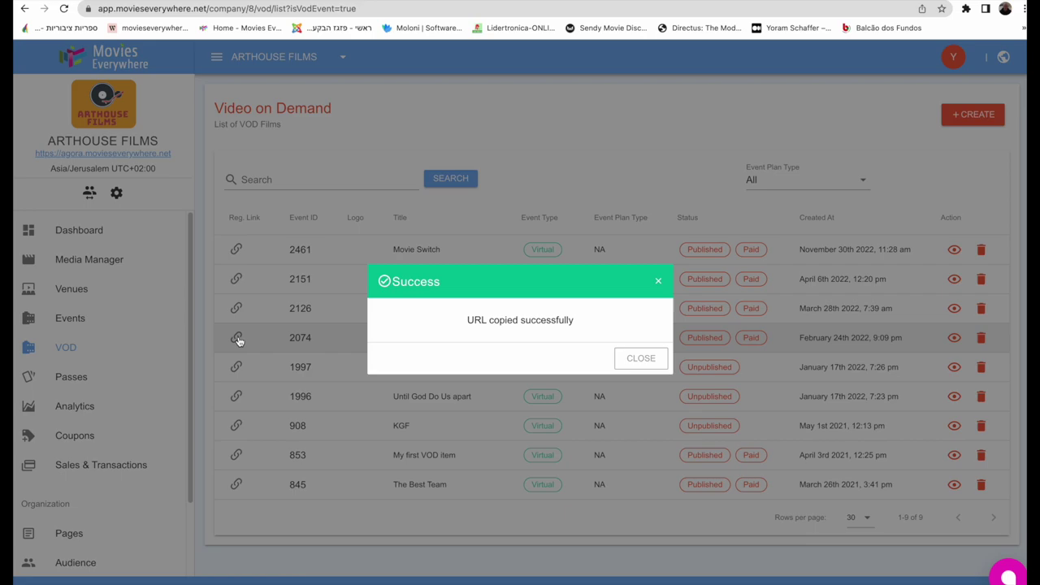
click(644, 359)
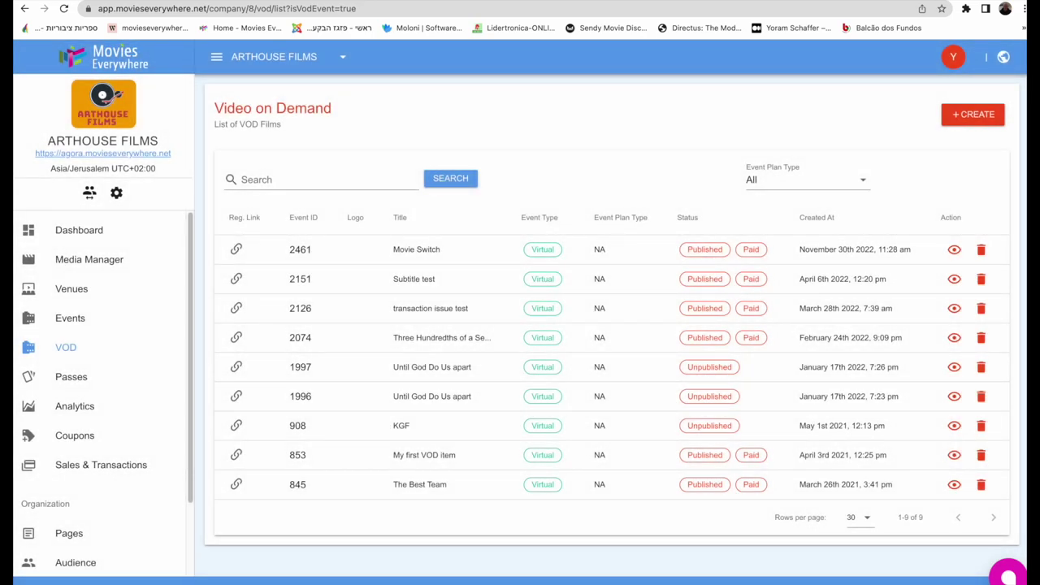
key(ctrl+t)
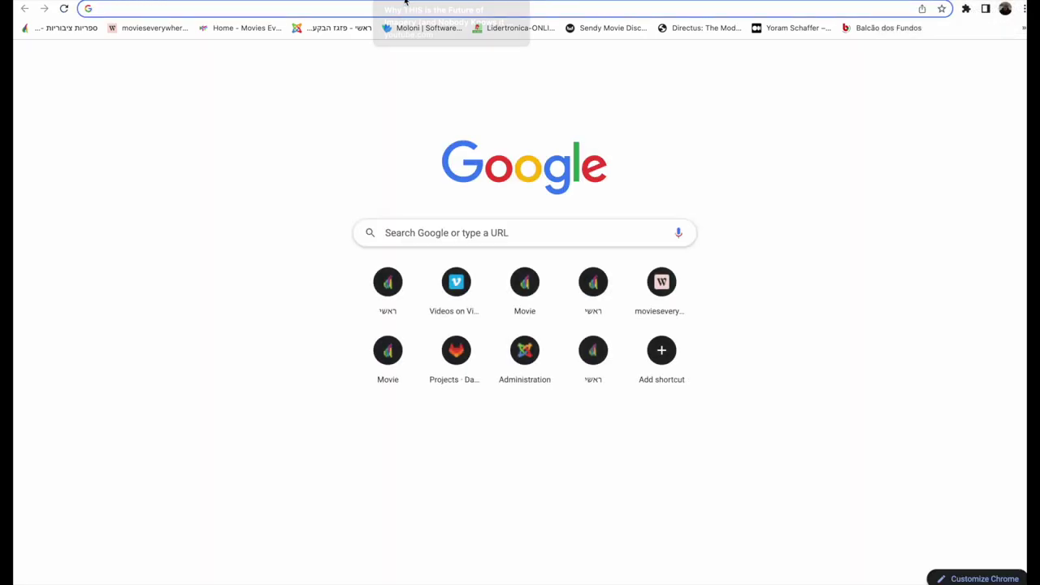
text(https://agora.movieseverywhere.net/screeners/2074)
key(Return)
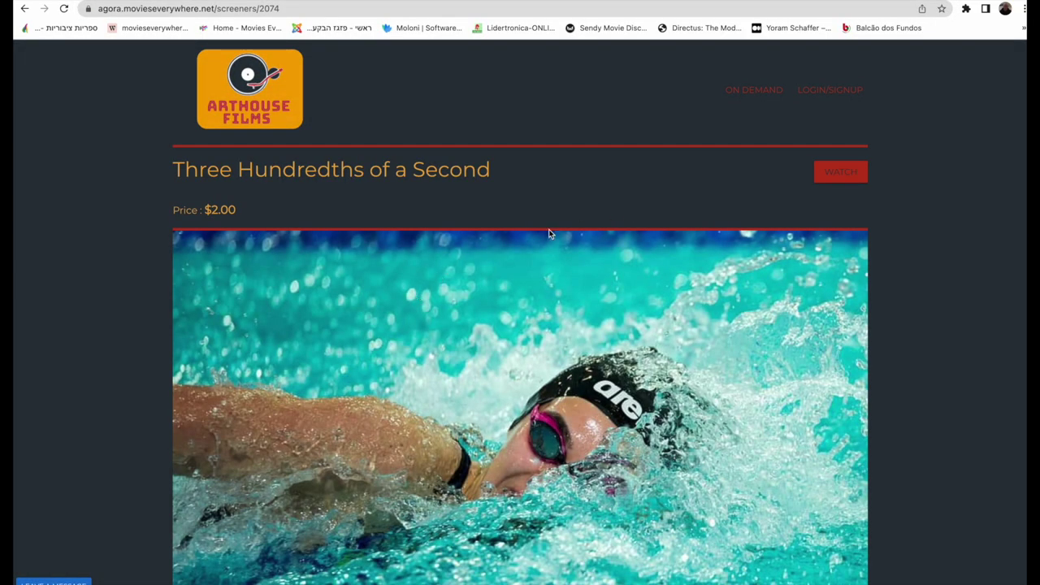
Step: Bring up the viewer's e-mail registration prompt for watching the film and dismiss it without entering anything
scroll(798, 305, down, 5)
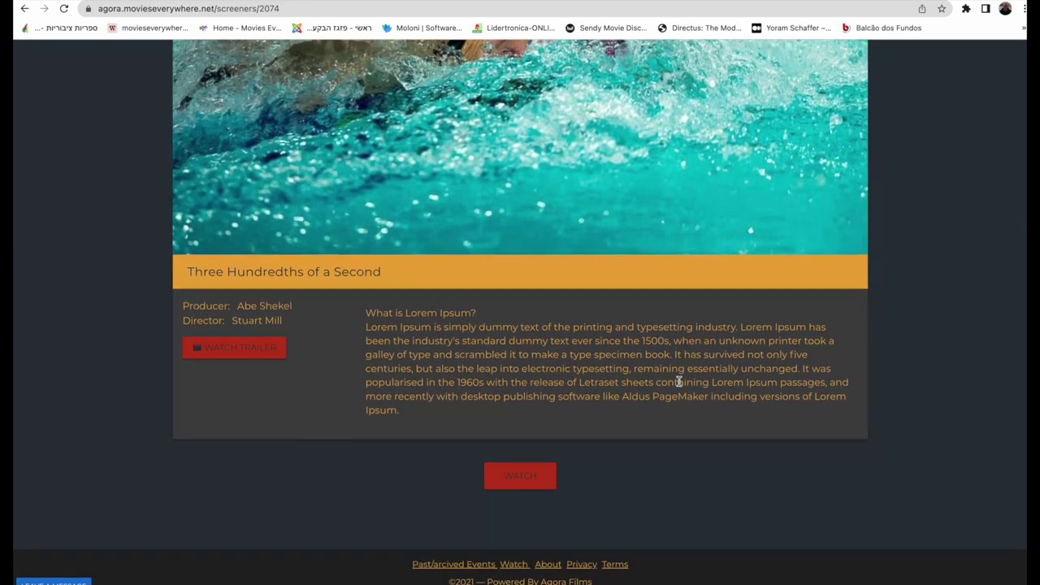
click(532, 481)
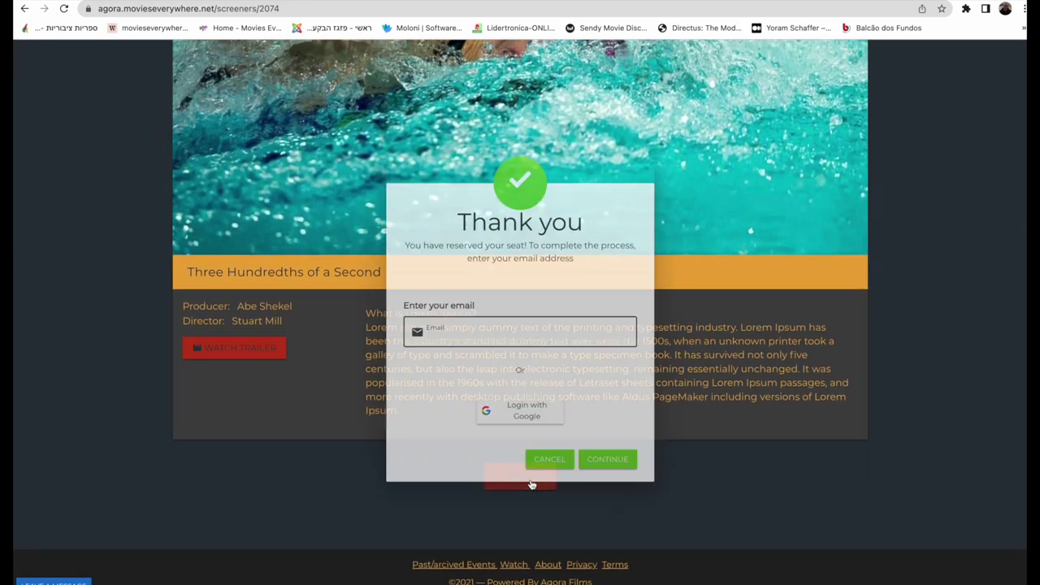
click(539, 477)
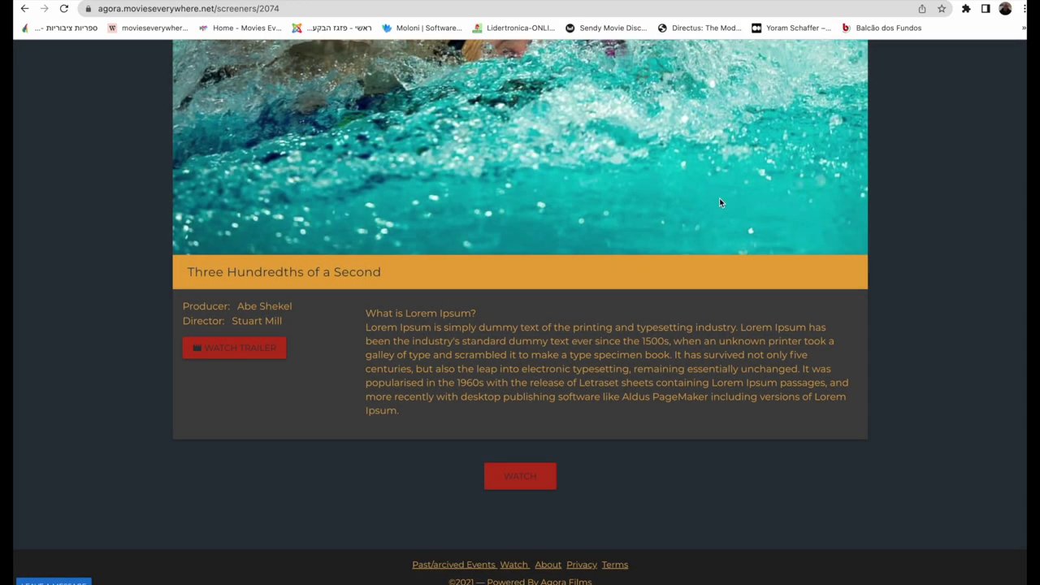
Step: Examine the VOD page's title, price, main image, producer and director credits, trailer option and synopsis
scroll(719, 198, up, 5)
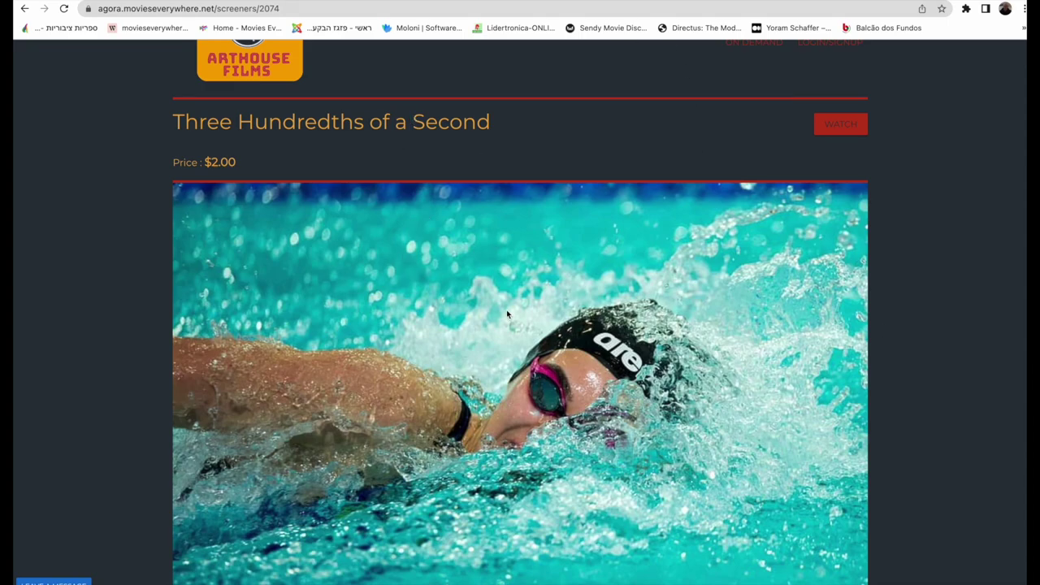
scroll(507, 314, down, 5)
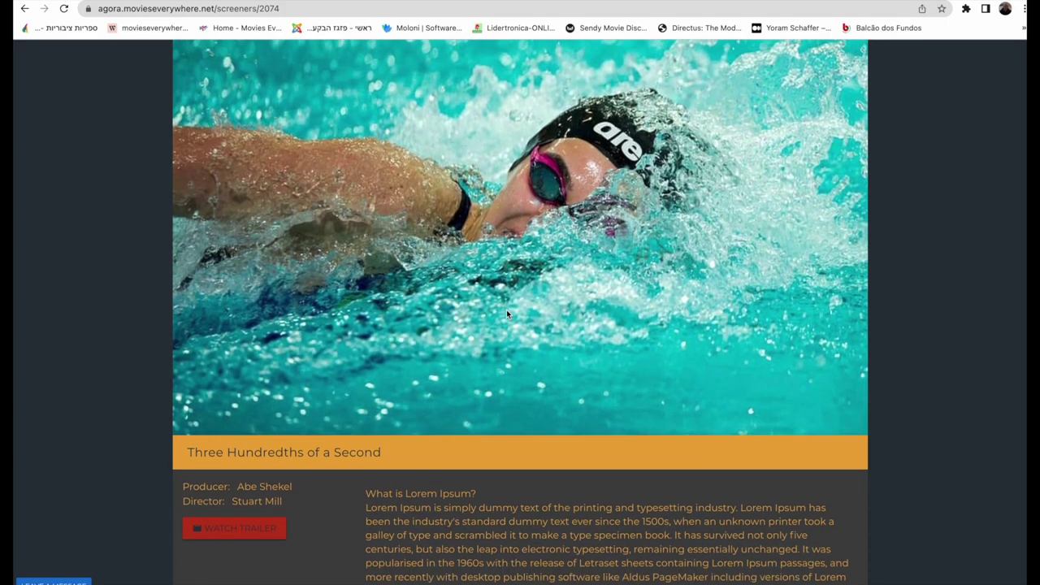
scroll(506, 313, down, 3)
scroll(506, 314, up, 5)
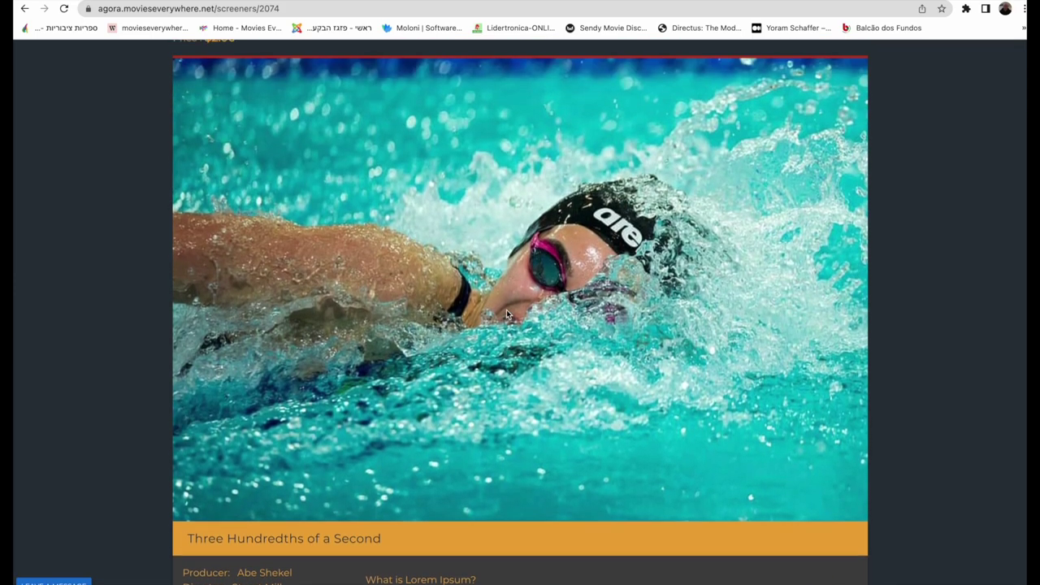
scroll(506, 310, up, 2)
scroll(506, 310, down, 5)
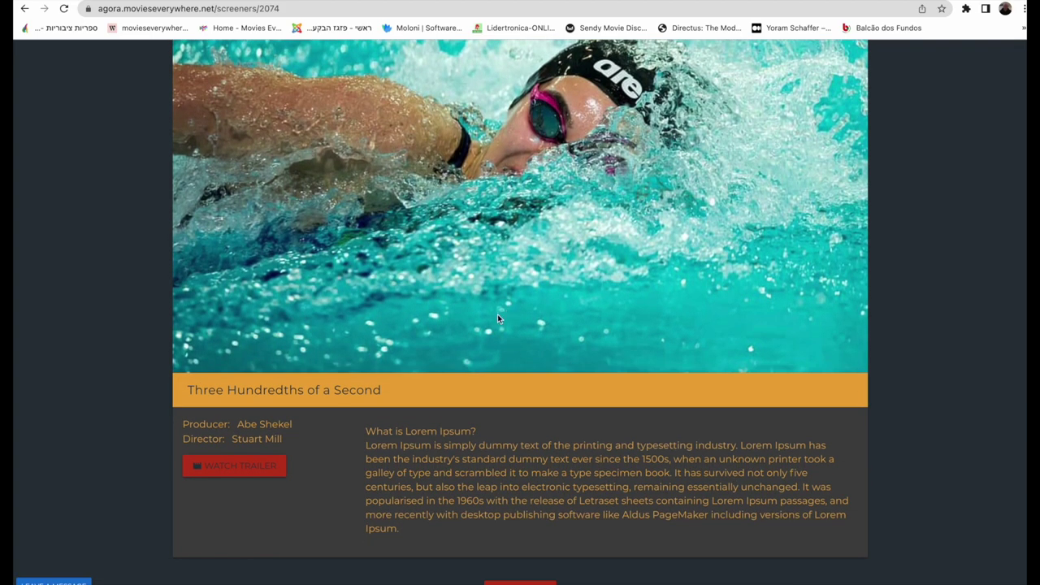
scroll(725, 283, up, 7)
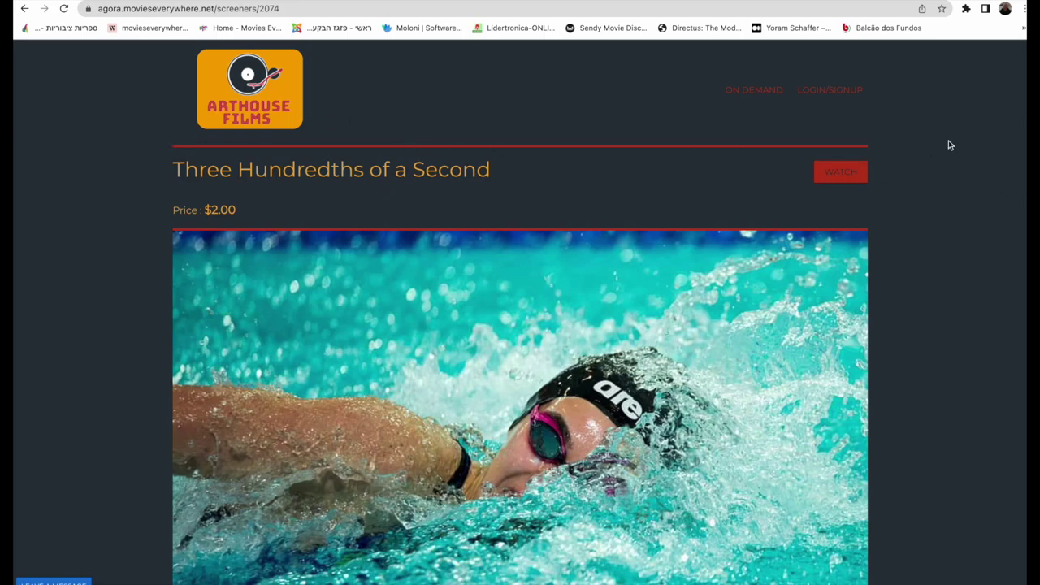
Step: Return to the organization's management site and open the theme configuration in the ARTHOUSE FILMS organization settings
click(943, 2)
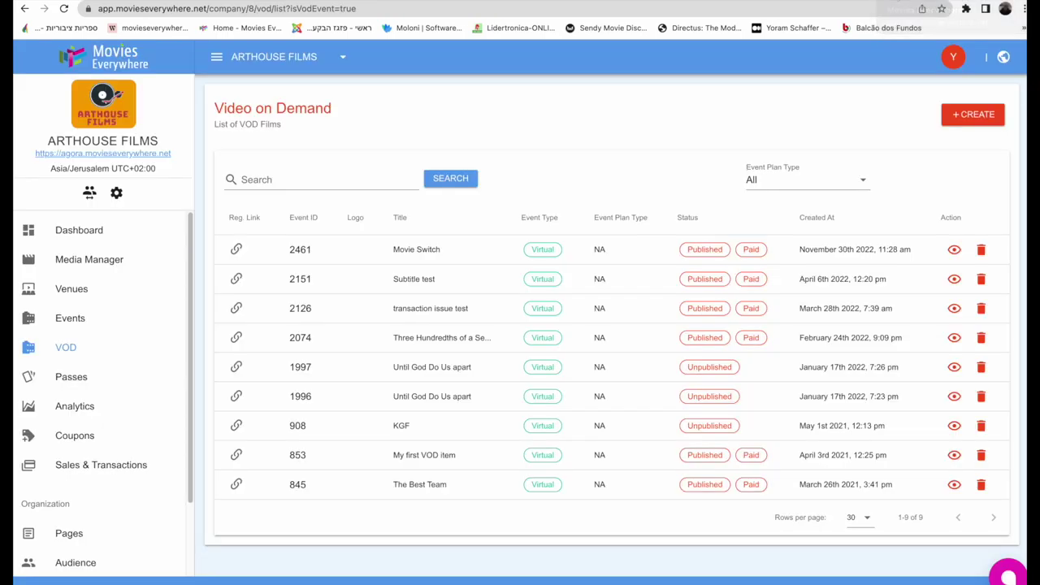
click(118, 194)
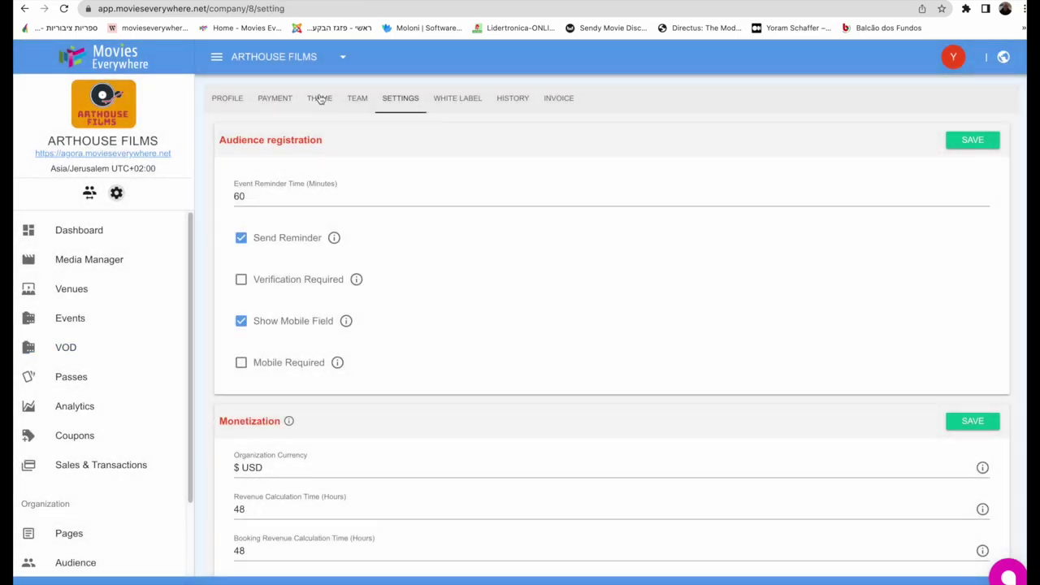
click(321, 99)
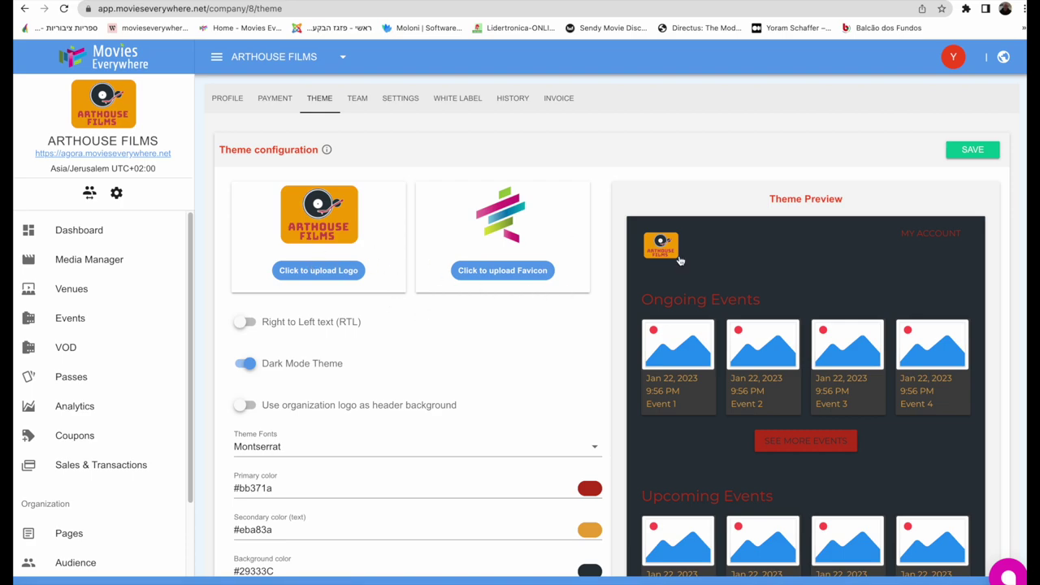
Step: Examine the theme's available fonts, primary, secondary and background colors, footer message and preview, closing the font list without choosing another font
scroll(337, 355, down, 4)
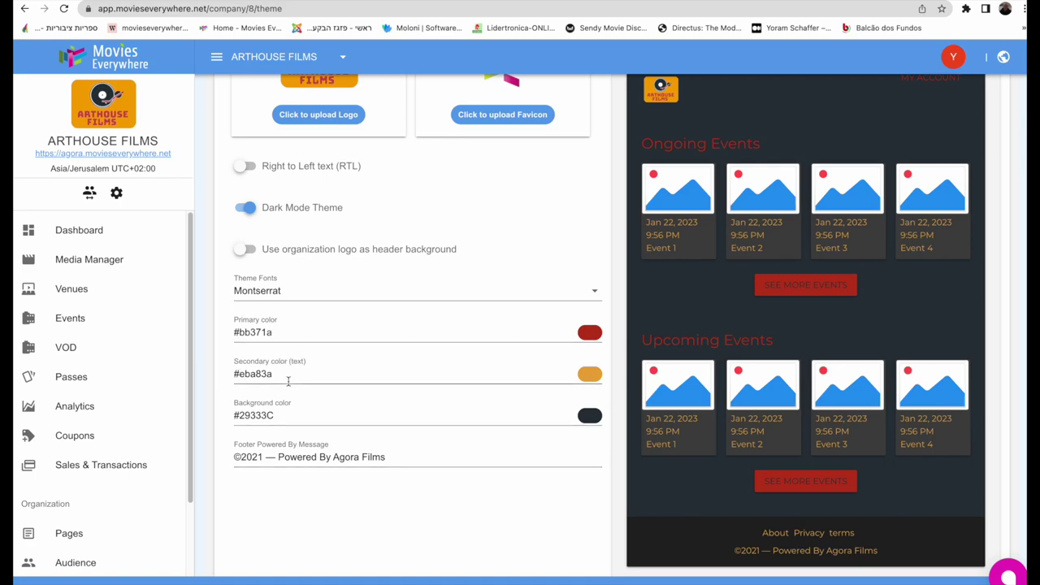
click(304, 293)
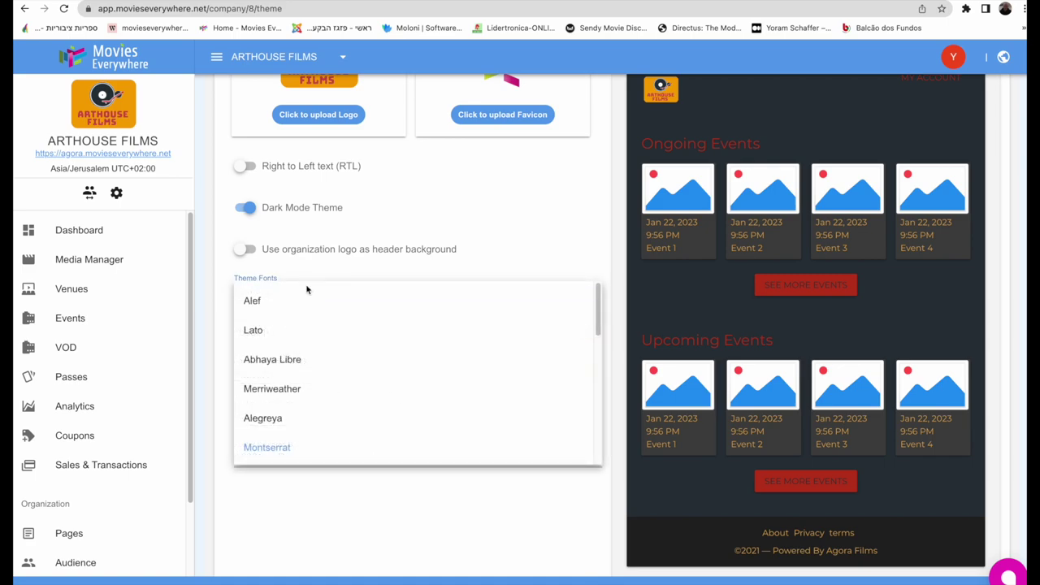
click(456, 488)
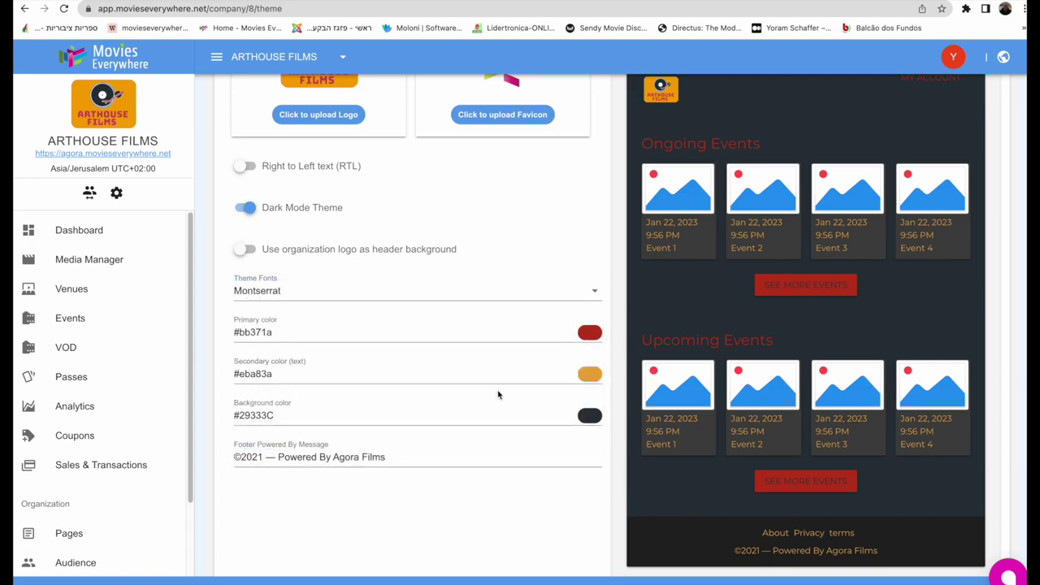
scroll(498, 395, up, 3)
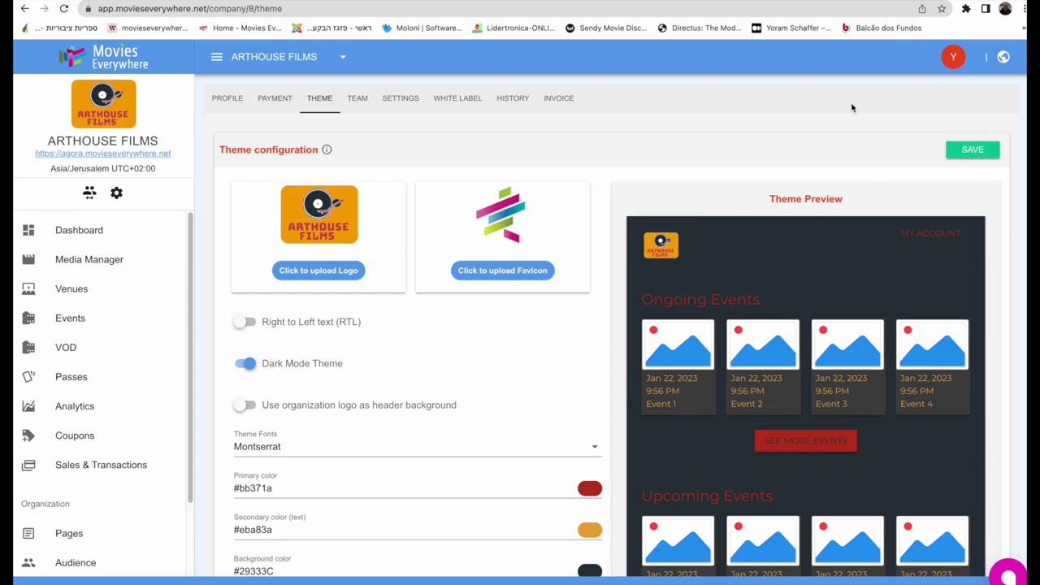
Step: Switch back to the public VOD page of Three Hundredths of a Second to check how the organization's theme is applied
click(953, 3)
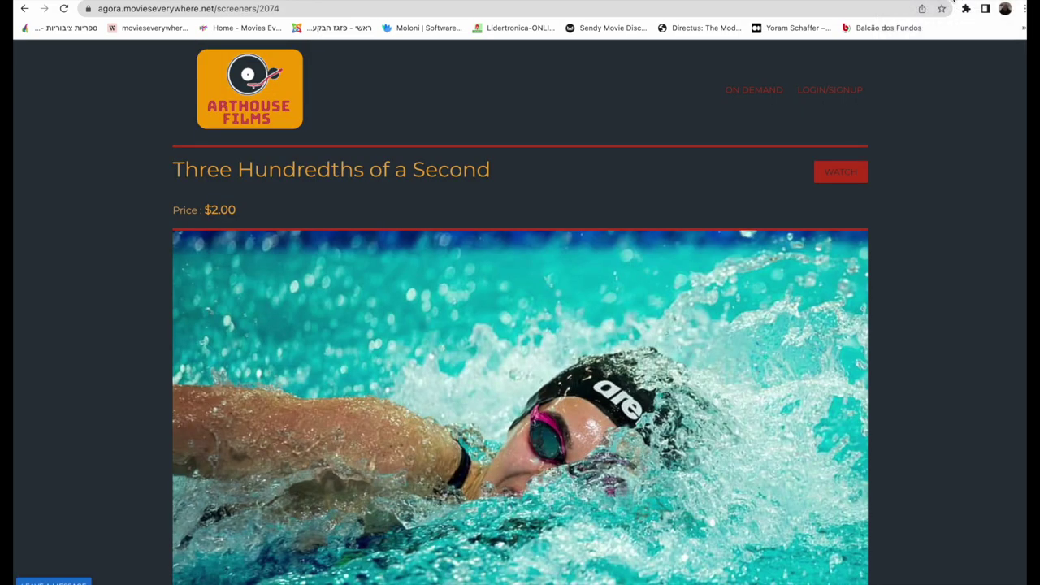
scroll(782, 235, down, 1)
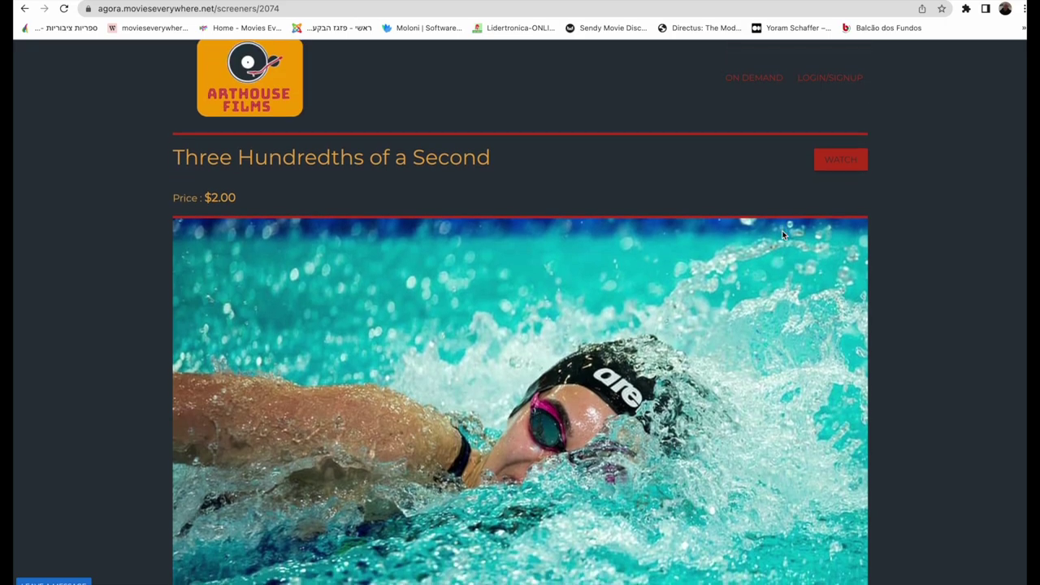